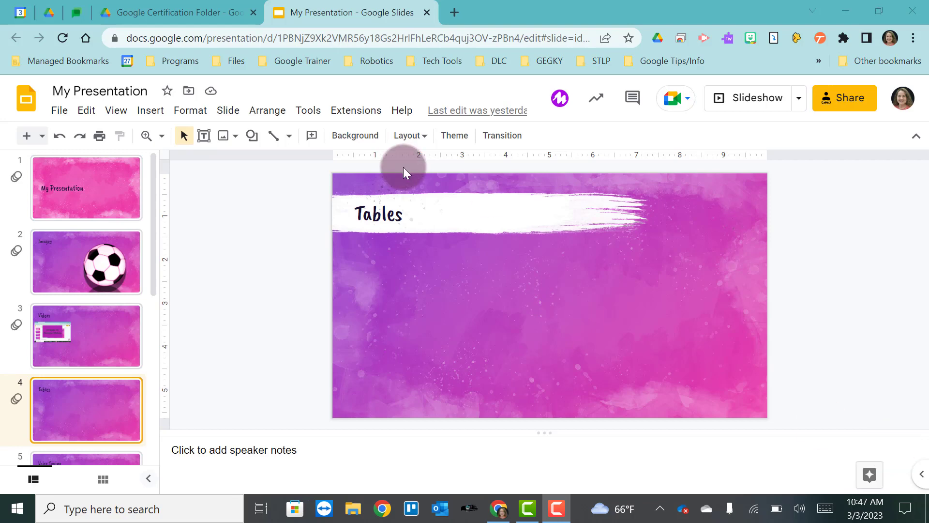
Bring up the Insert > Table size grid and point at 4 x 3.
left_click(159, 117)
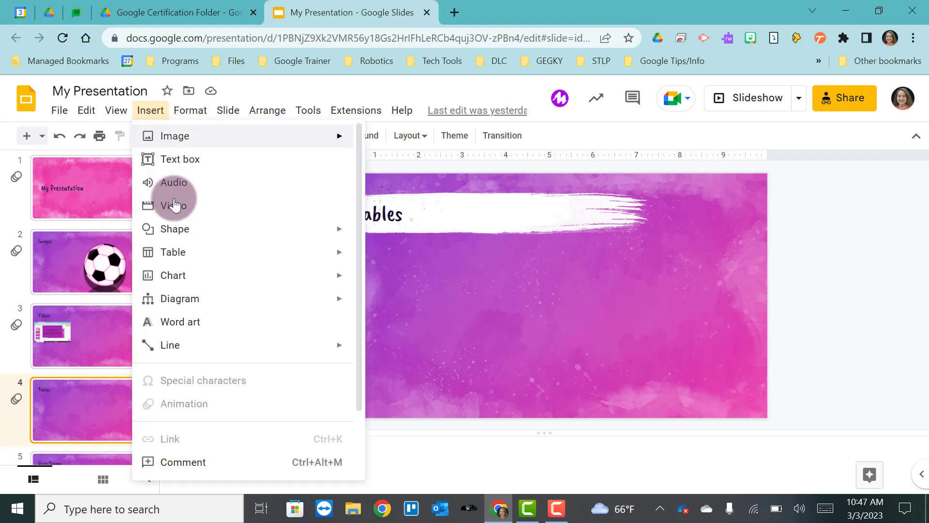
mouse_move(185, 260)
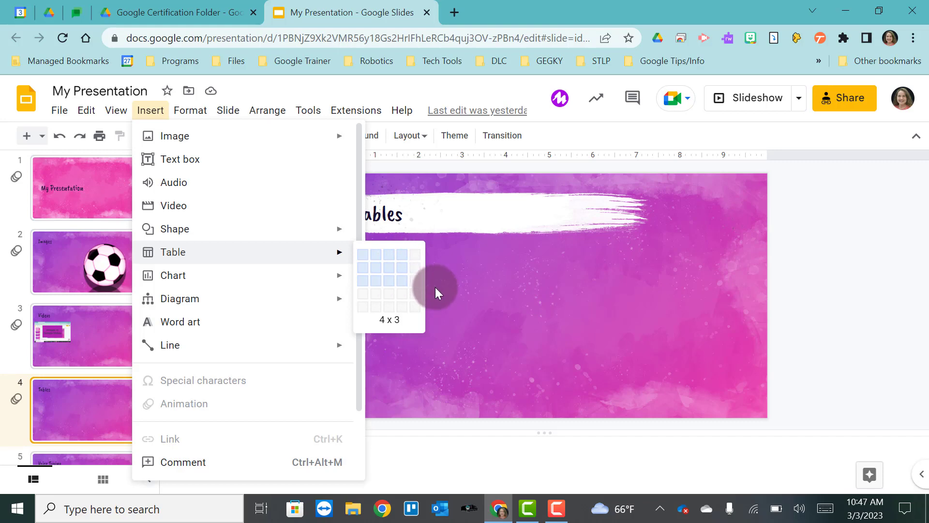
Insert the 4 x 3 table and stretch it over the lower part of the slide.
left_click(403, 280)
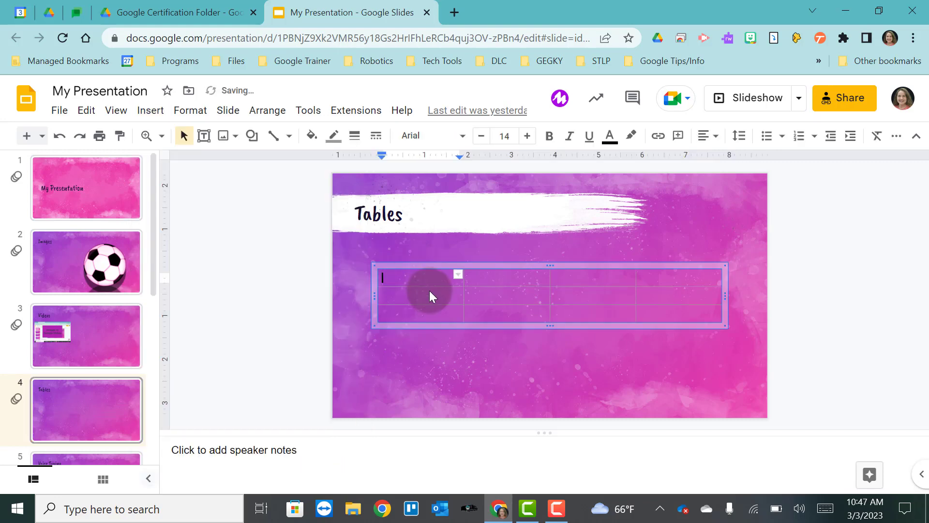
left_click(369, 296)
left_click_drag(349, 296, 345, 297)
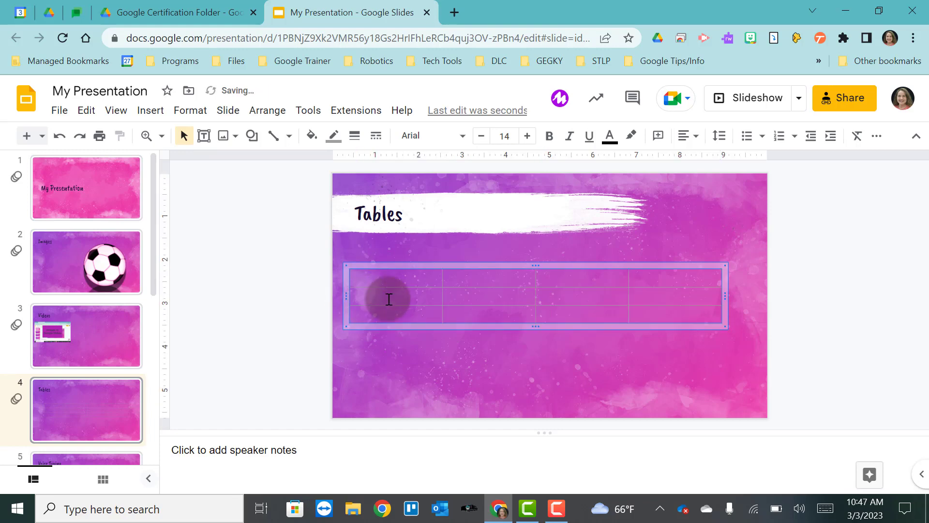
left_click_drag(534, 363, 532, 385)
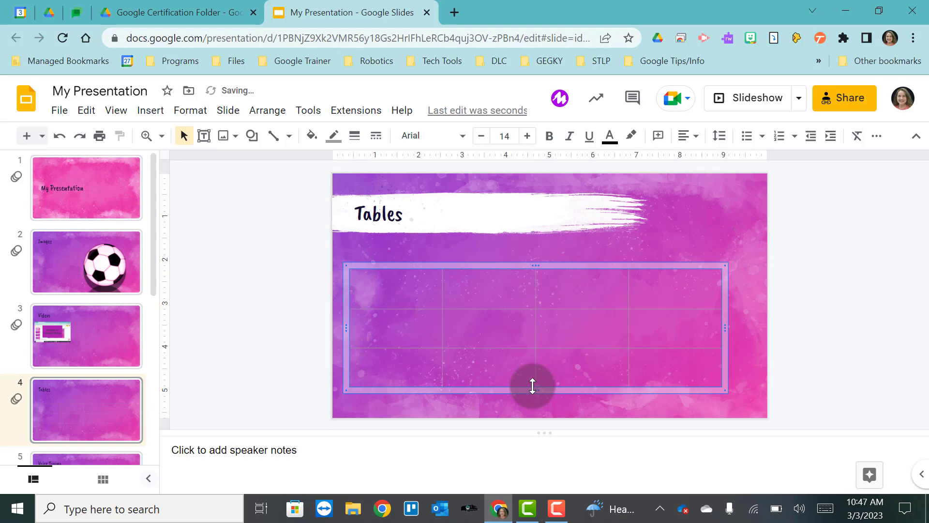
Give the table 3px teal borders, then deselect it.
left_click(355, 144)
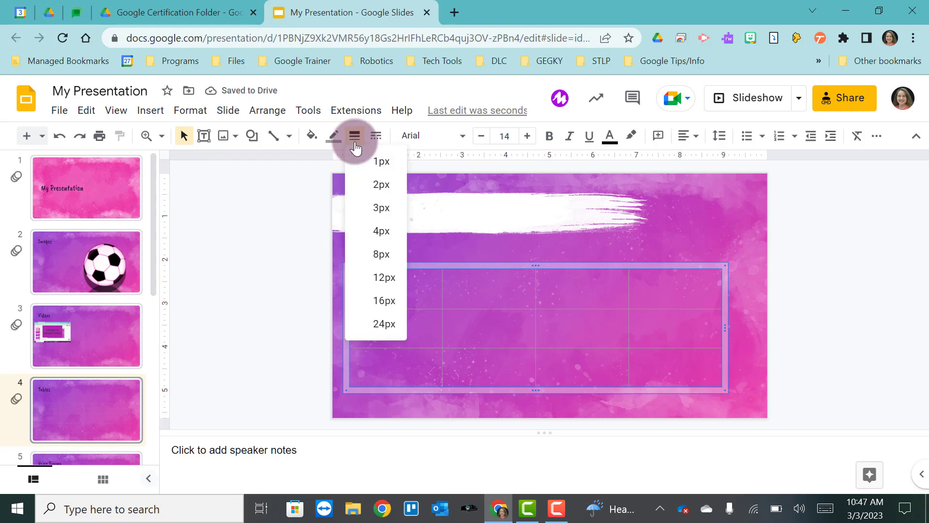
left_click(363, 209)
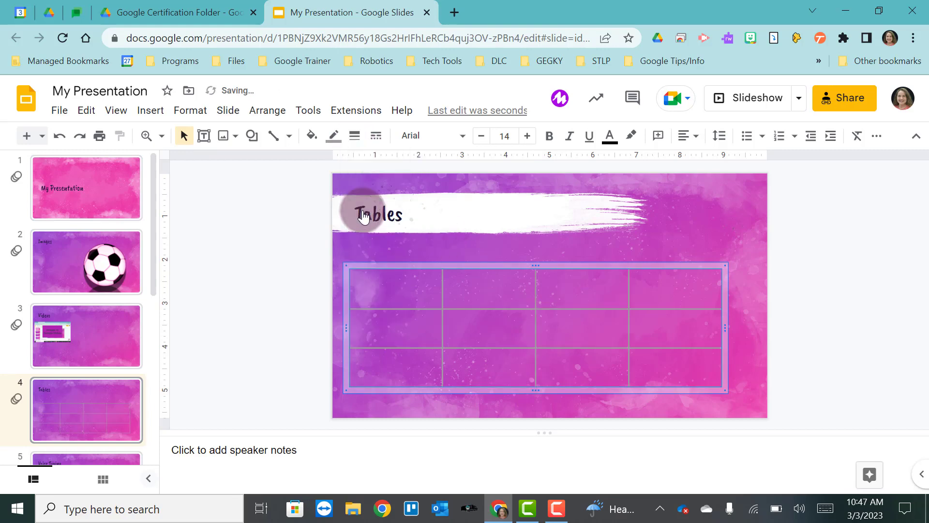
left_click(333, 136)
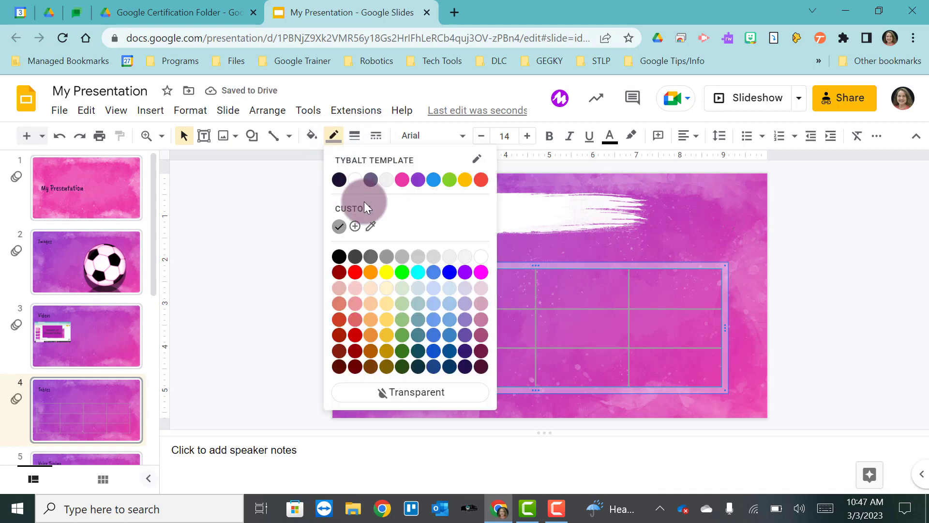
left_click(419, 274)
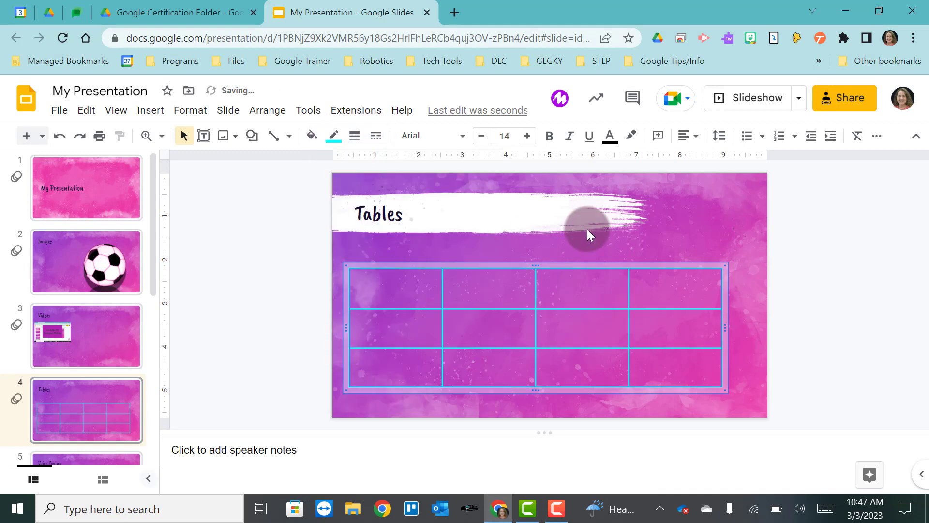
left_click(664, 219)
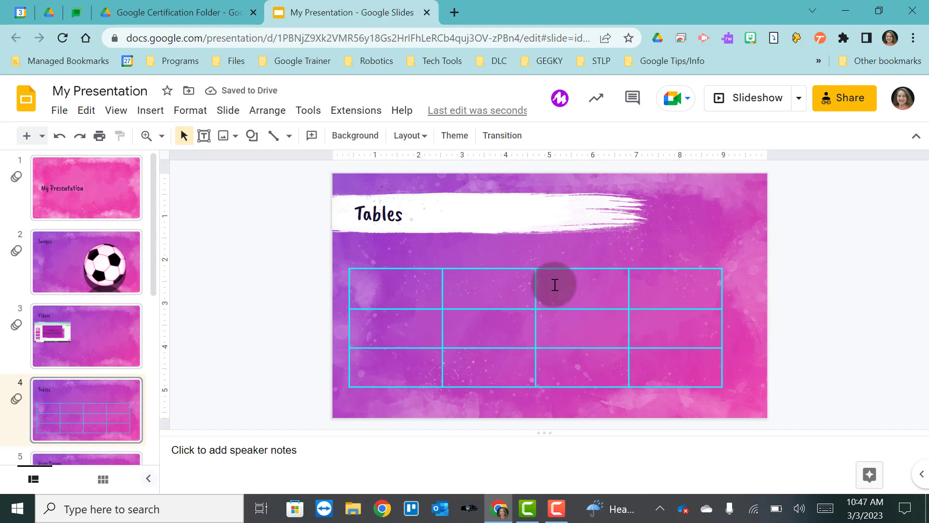
Delete the cyan table and insert a 2 x 4 table in its place.
left_click(410, 269)
key("Delete")
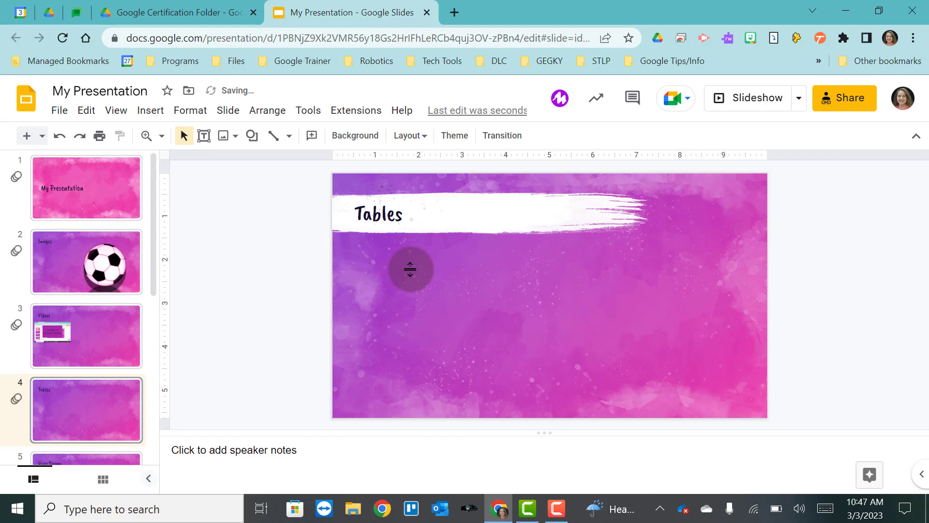
left_click(159, 112)
left_click(189, 252)
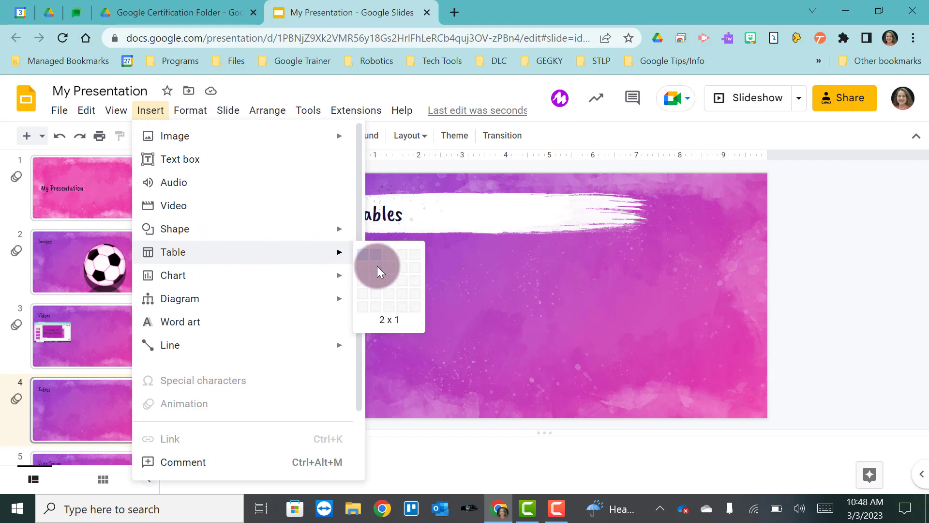
left_click(376, 294)
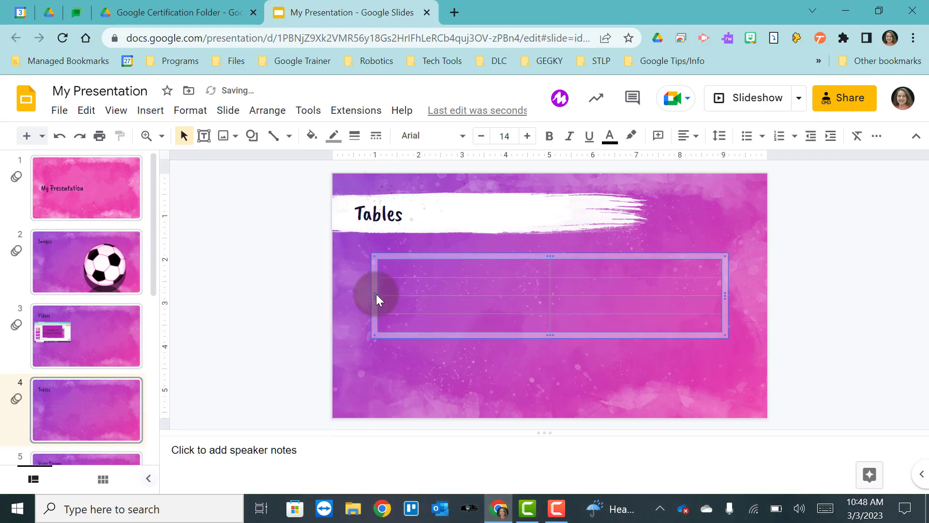
Enter the headings 'Question' and 'Answer' in the table's top row.
left_click(413, 267)
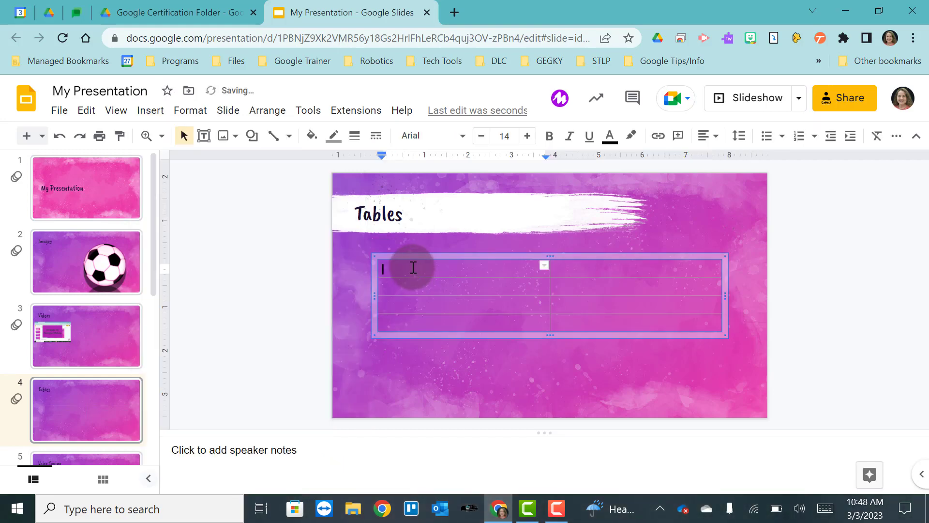
type("Qustio")
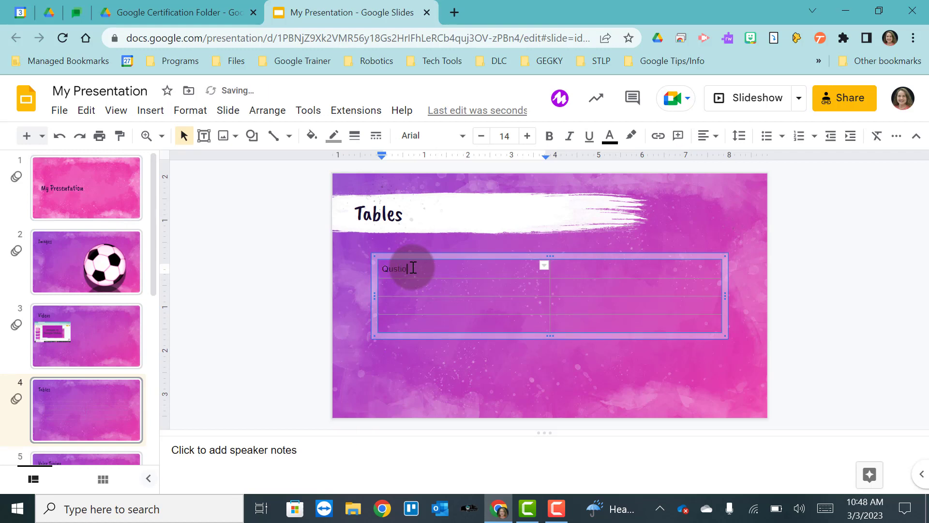
key("BackSpace")
key("BackSpace")
key("BackSpace")
type("estion")
key("Tab")
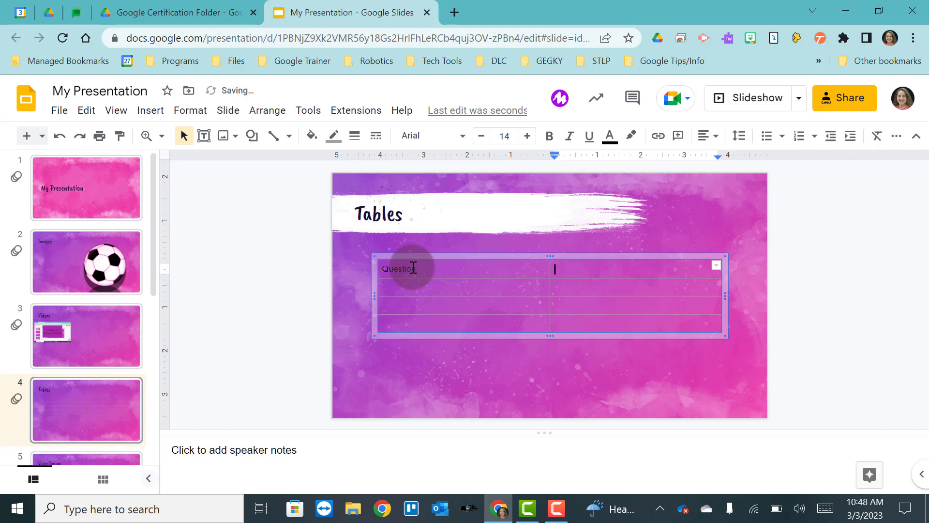
type("Answer")
Go to the Voice Typing slide and turn on Voice type speaker notes.
scroll(89, 321, "down", 2)
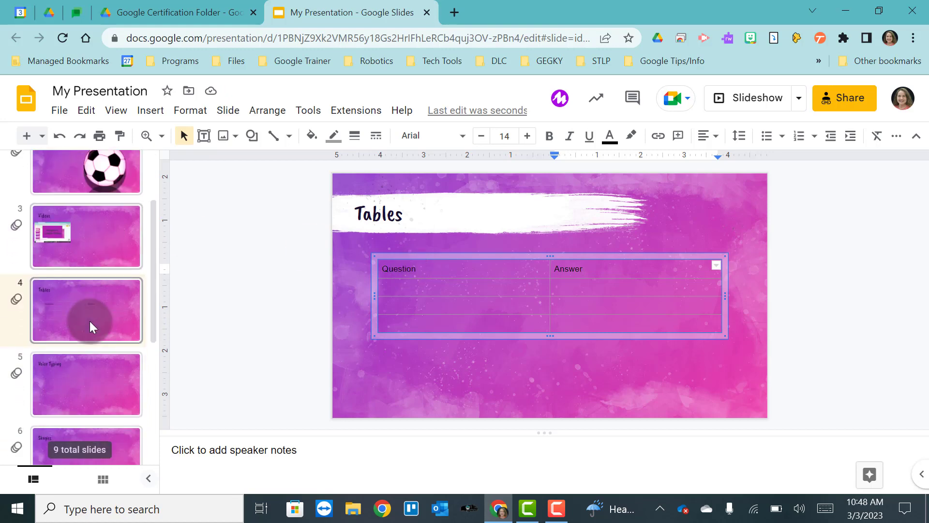
left_click(77, 389)
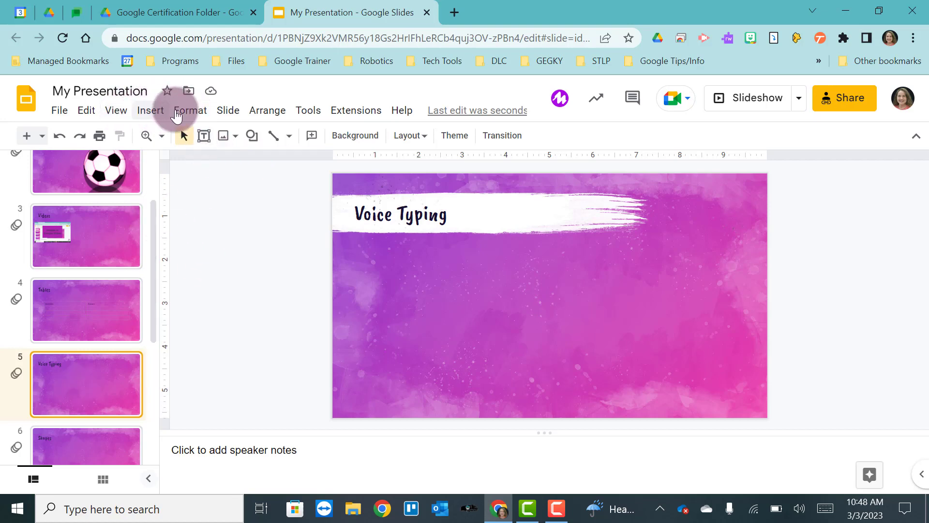
left_click(308, 113)
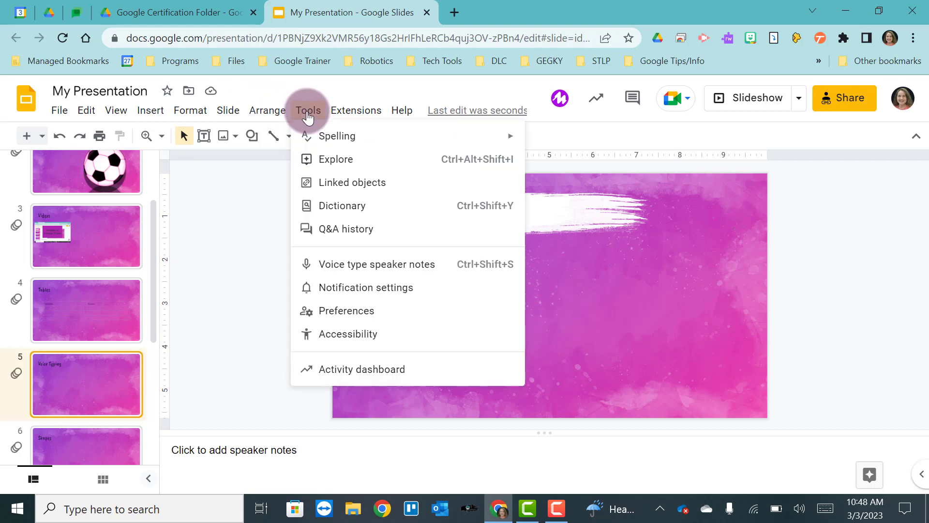
left_click(315, 266)
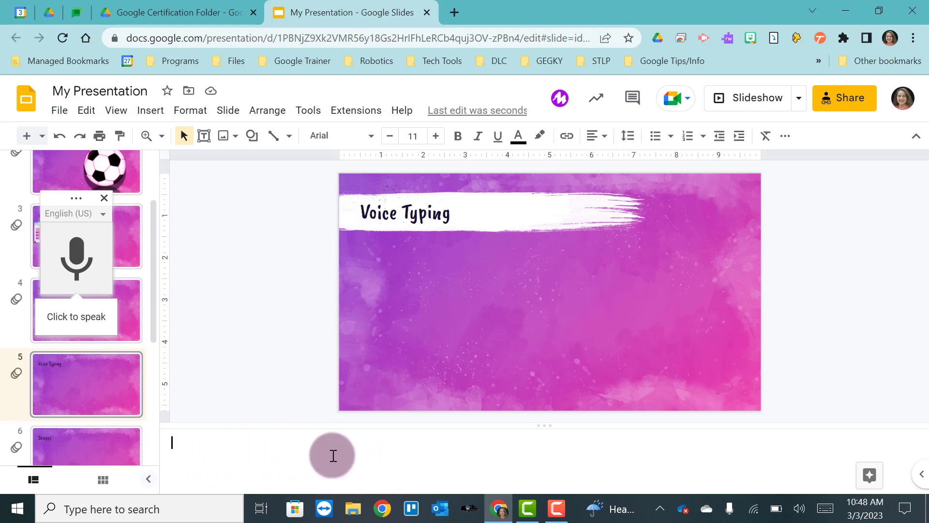
Dictate a paragraph explaining how voice typing records into the speaker notes.
left_click(82, 315)
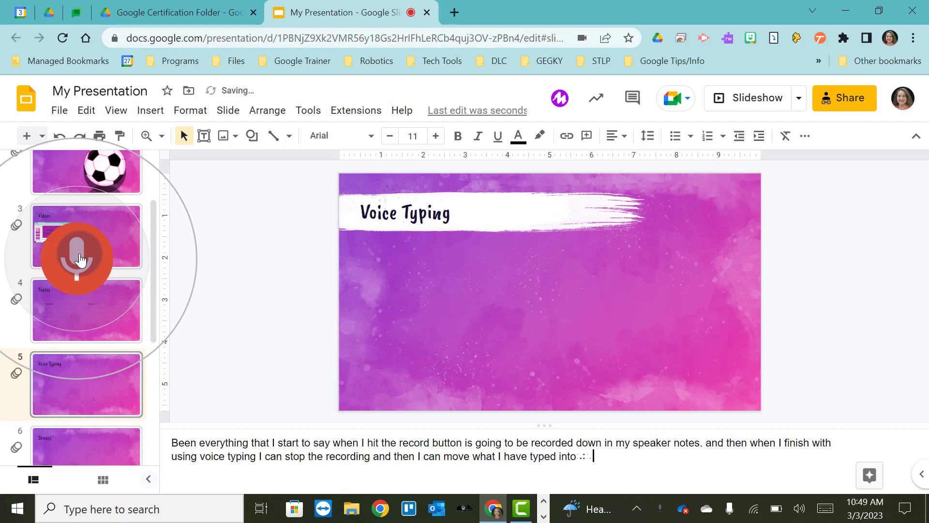
Stop dictating and paste the notes paragraph onto the slide as a widened box below the title.
left_click(76, 227)
left_click(295, 376)
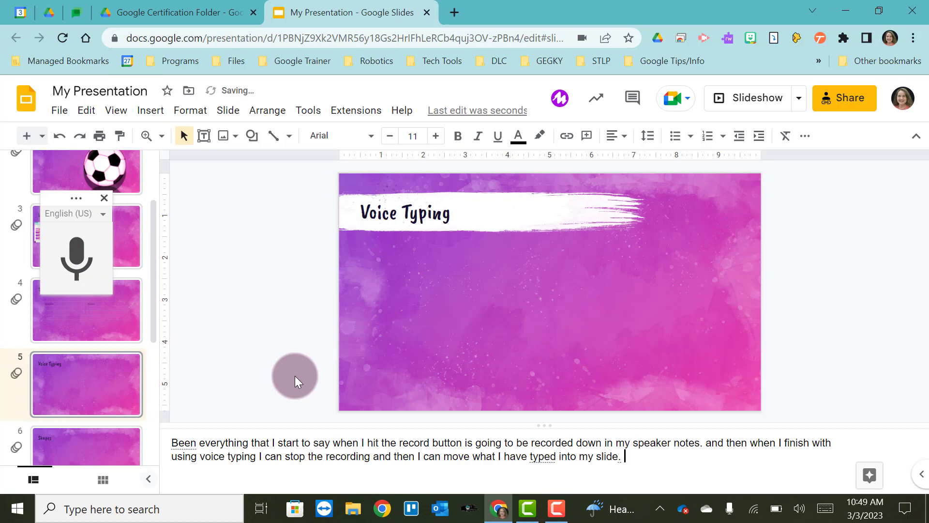
left_click_drag(170, 442, 638, 461)
key("ctrl+c")
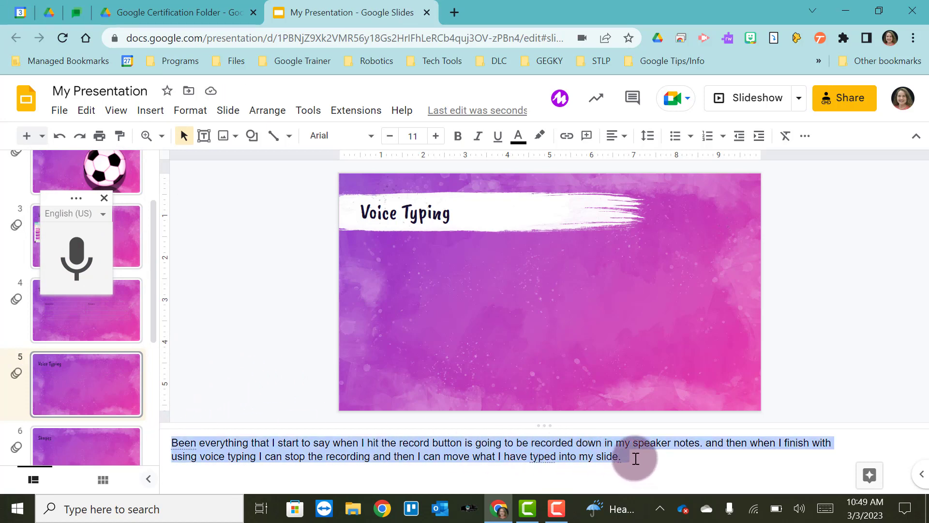
left_click(399, 273)
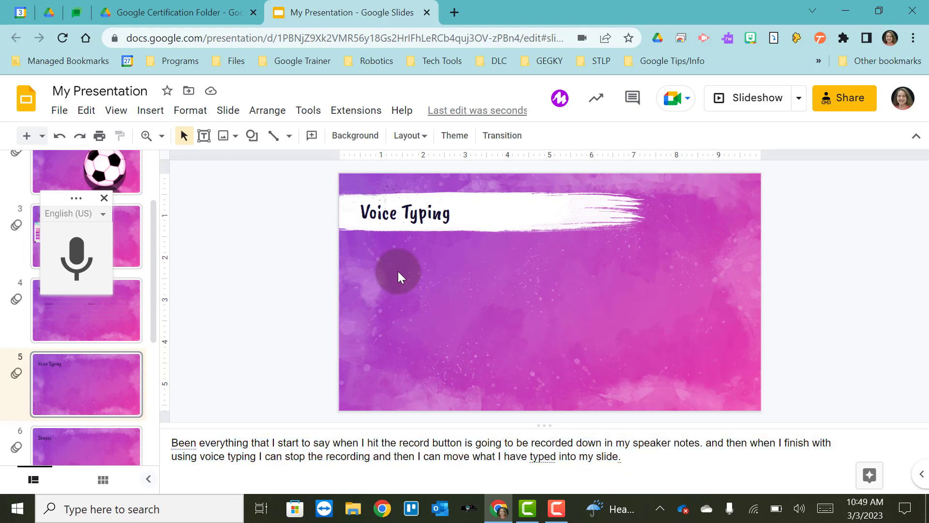
key("ctrl+v")
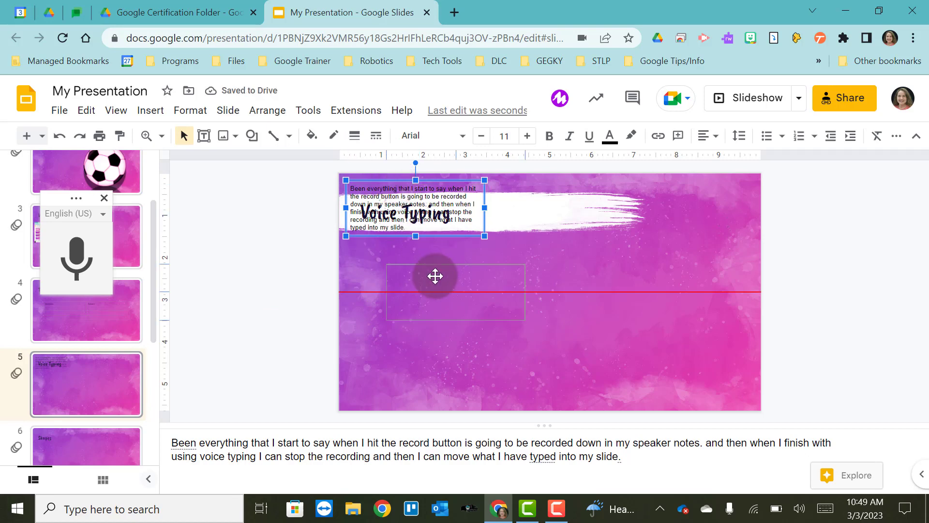
left_click_drag(391, 180, 433, 276)
left_click_drag(522, 333, 612, 375)
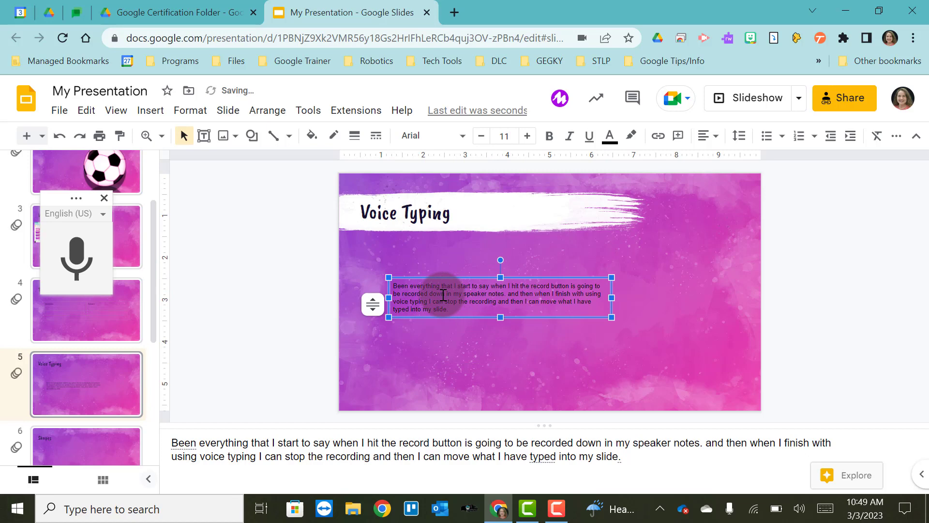
Set the pasted text in Patrick Hand SC and close the voice typing panel.
left_click(444, 295)
key("ctrl+a")
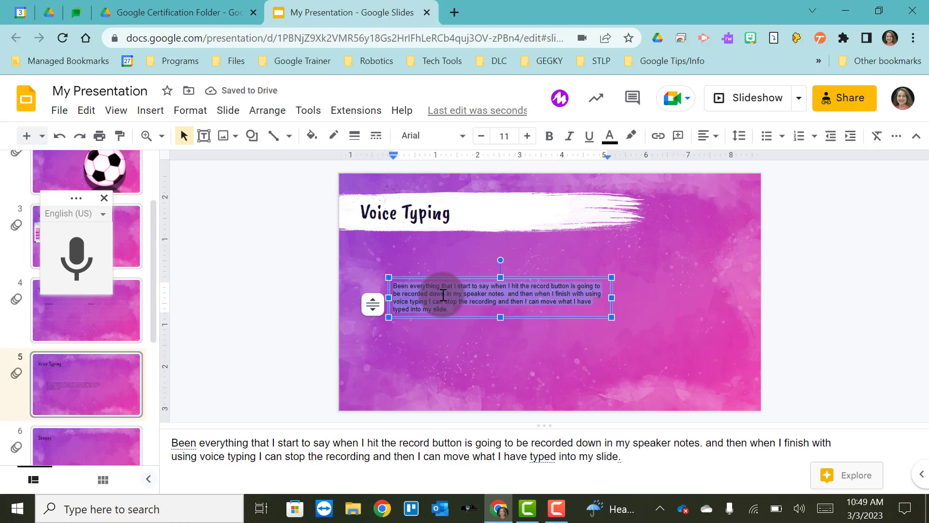
left_click(463, 141)
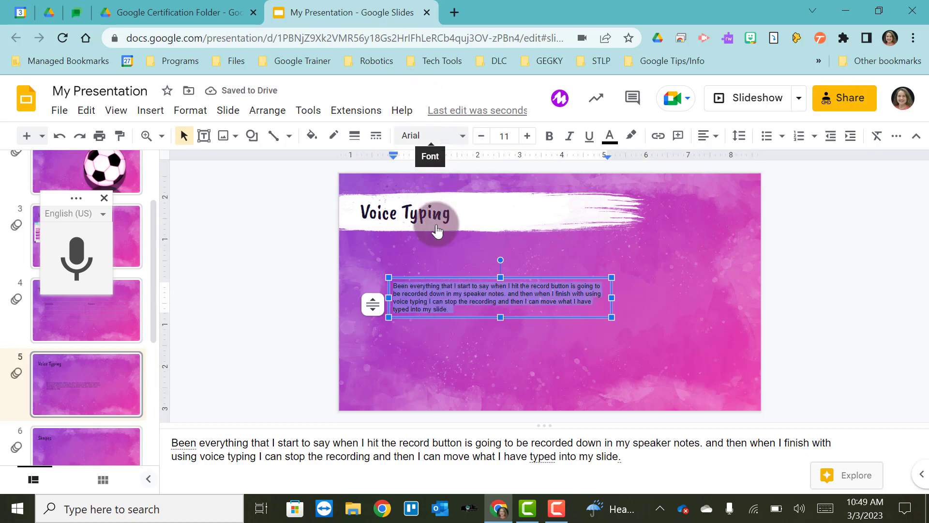
left_click(433, 358)
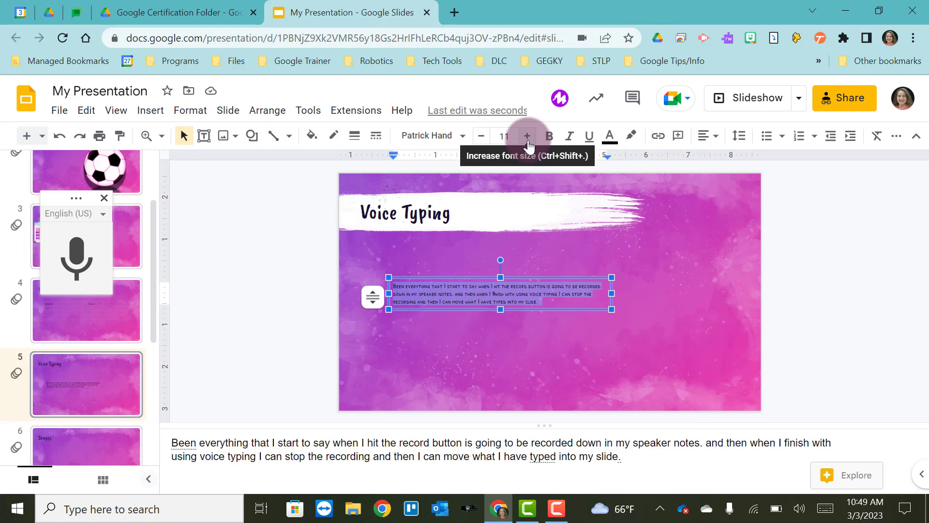
left_click(104, 197)
Draw a large left arrow shape across the middle of the Shapes slide.
left_click(70, 442)
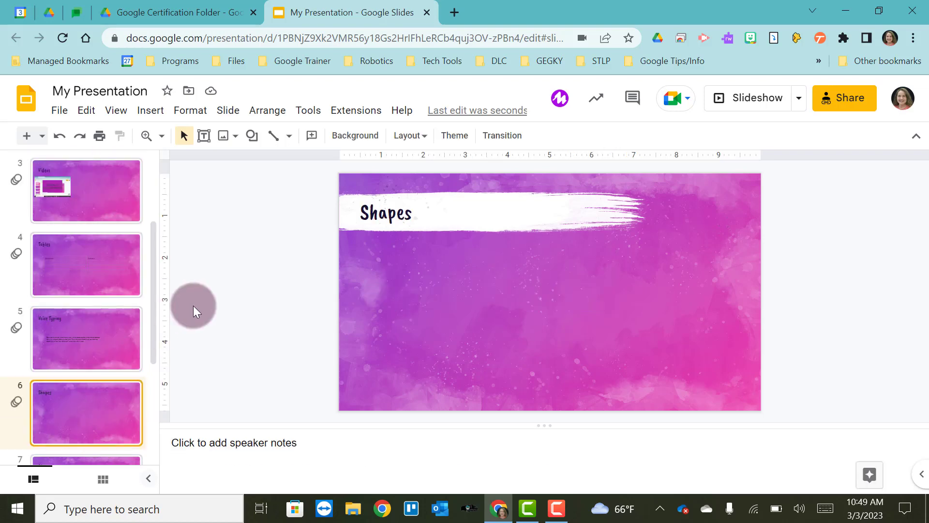
left_click(151, 111)
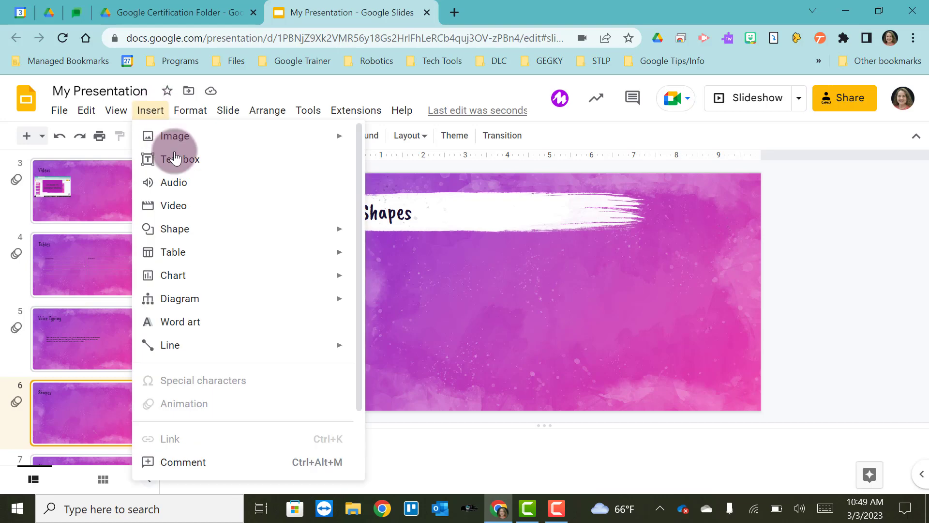
mouse_move(208, 231)
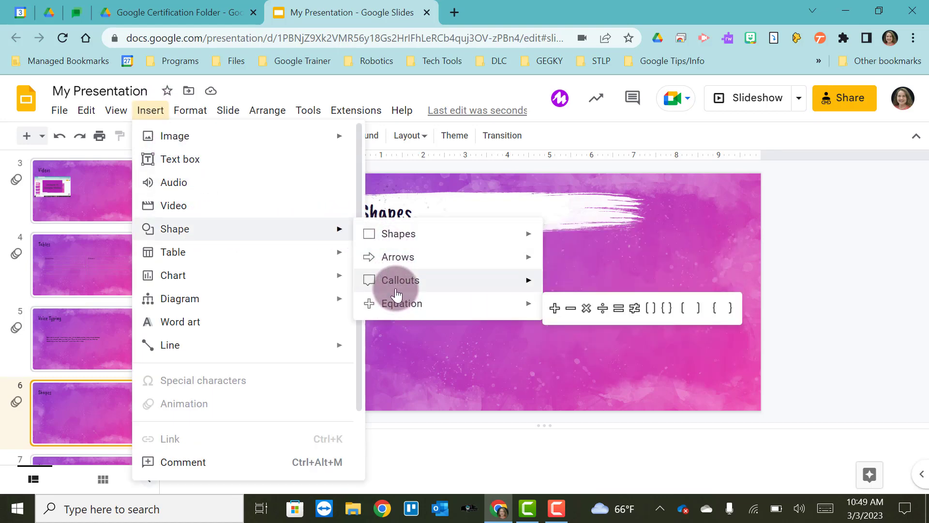
mouse_move(395, 288)
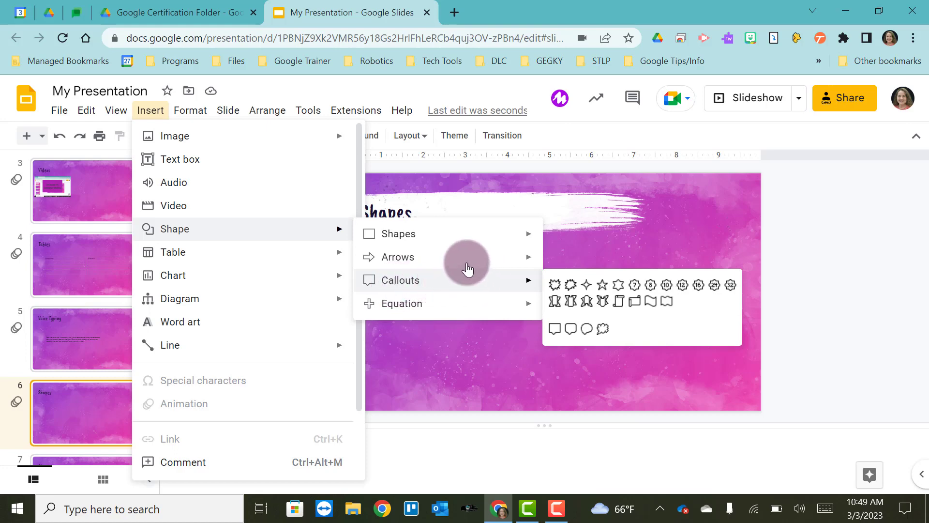
mouse_move(461, 255)
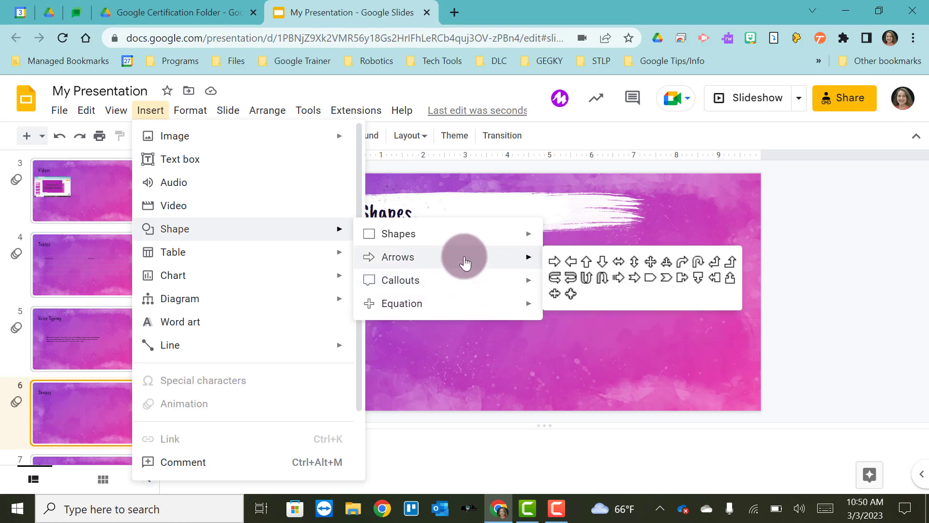
left_click(573, 264)
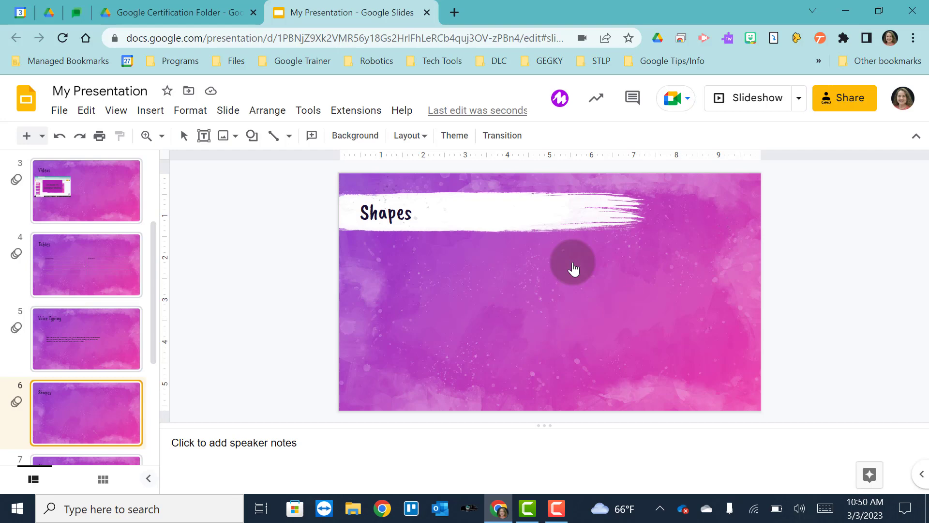
left_click_drag(411, 271, 607, 354)
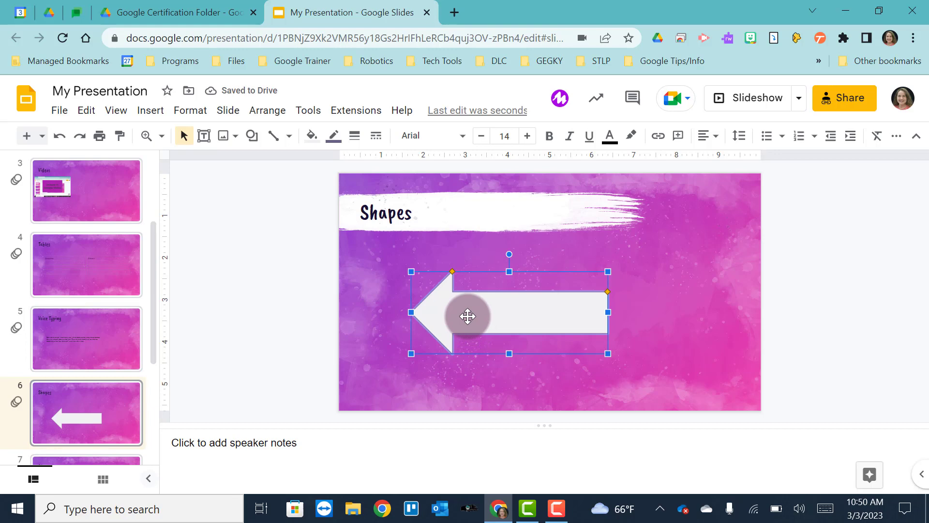
Give the arrow a yellow outline and a blue fill.
left_click(334, 137)
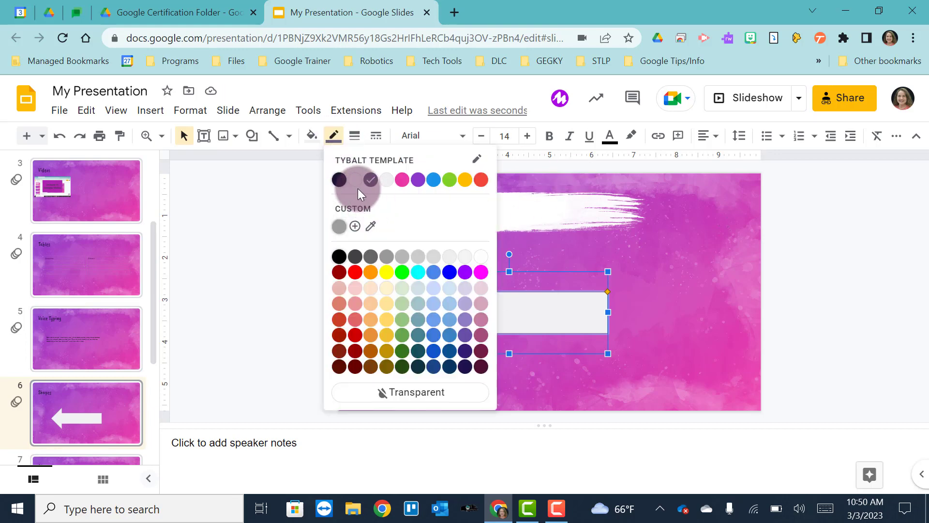
left_click(387, 272)
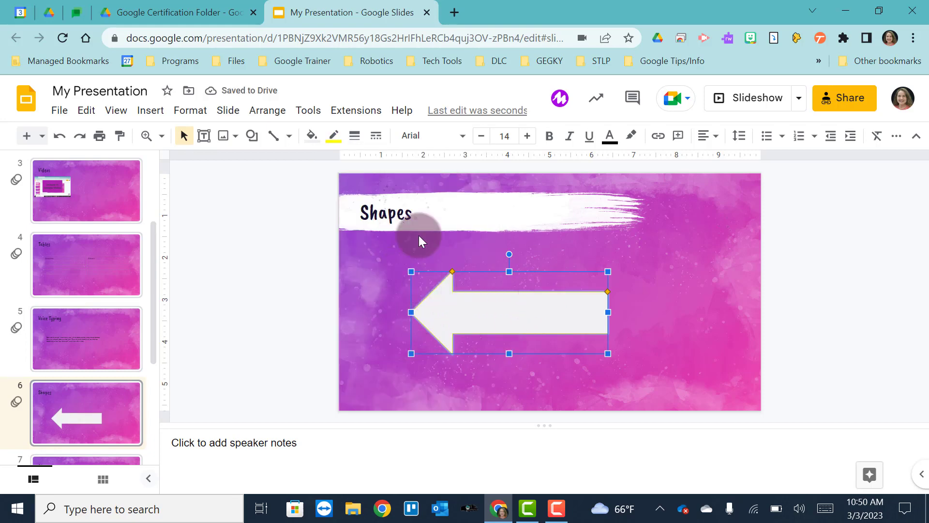
left_click(313, 137)
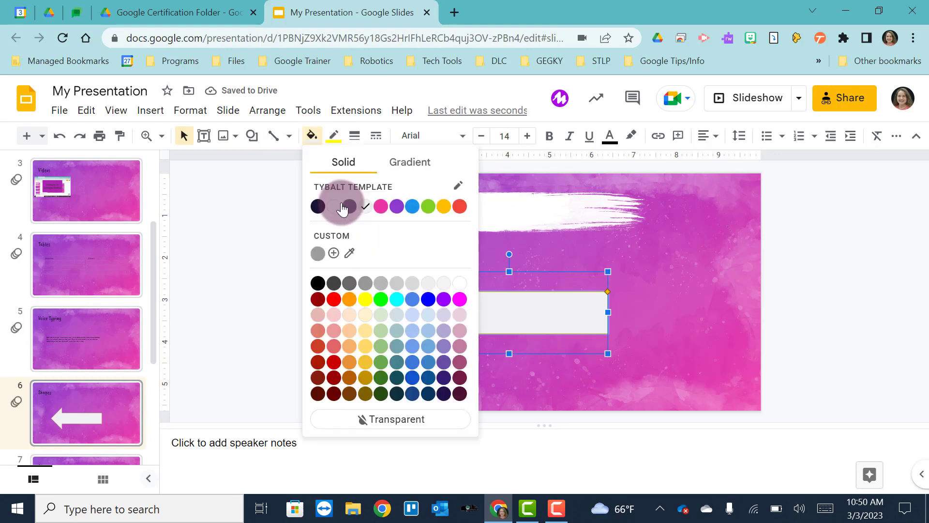
left_click(413, 303)
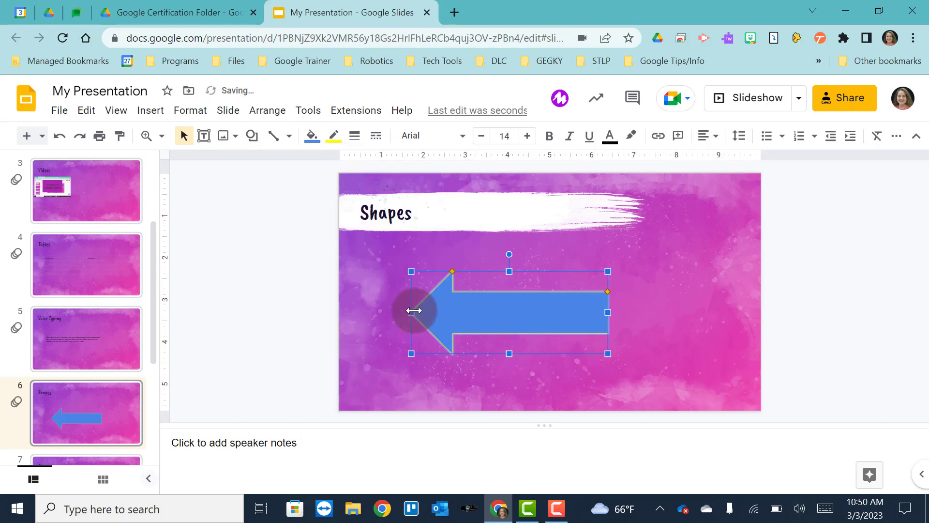
Widen the arrow leftward, lengthen its head and thin its shaft.
left_click_drag(414, 311, 393, 313)
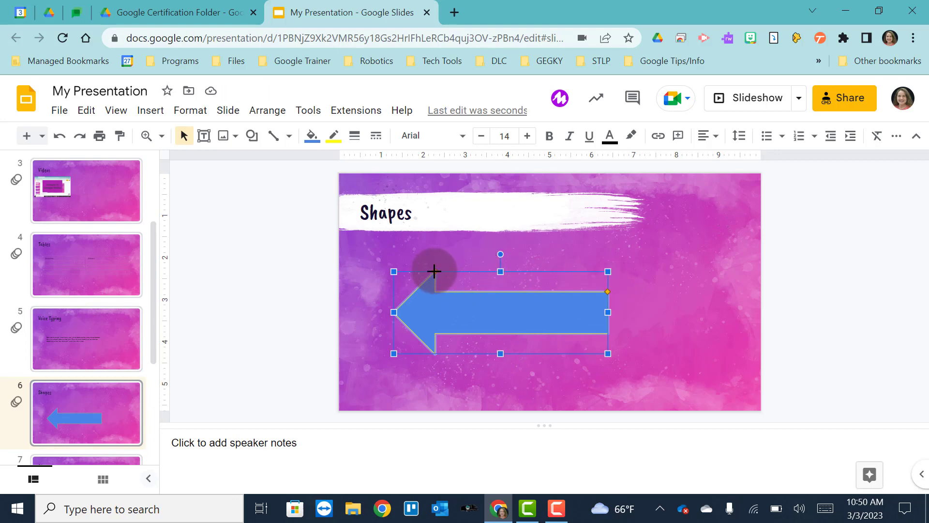
left_click_drag(435, 271, 466, 301)
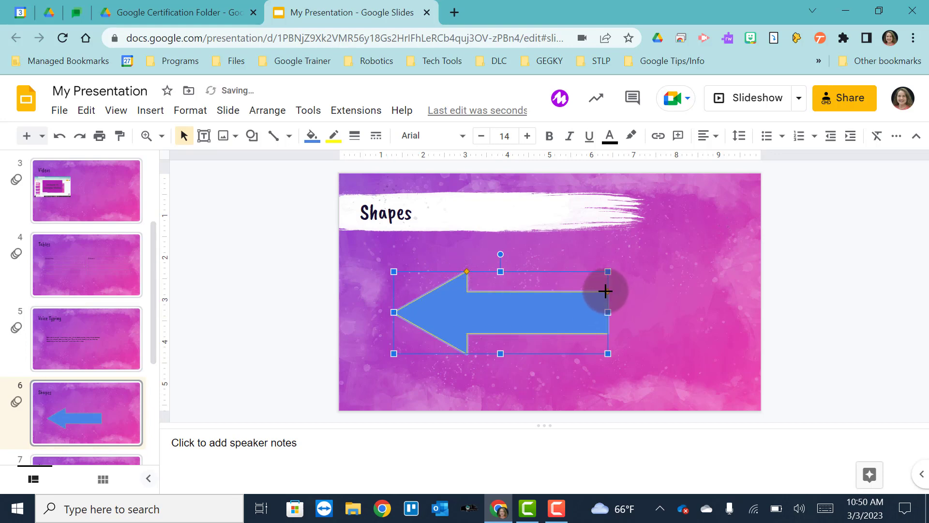
left_click_drag(605, 290, 605, 309)
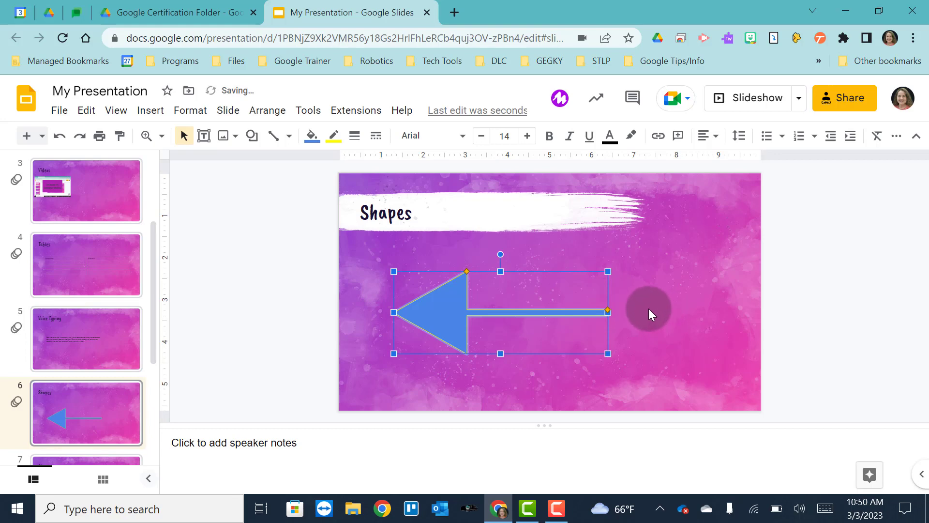
Label the blue arrow 'Arrow' and deselect it.
left_click(443, 312)
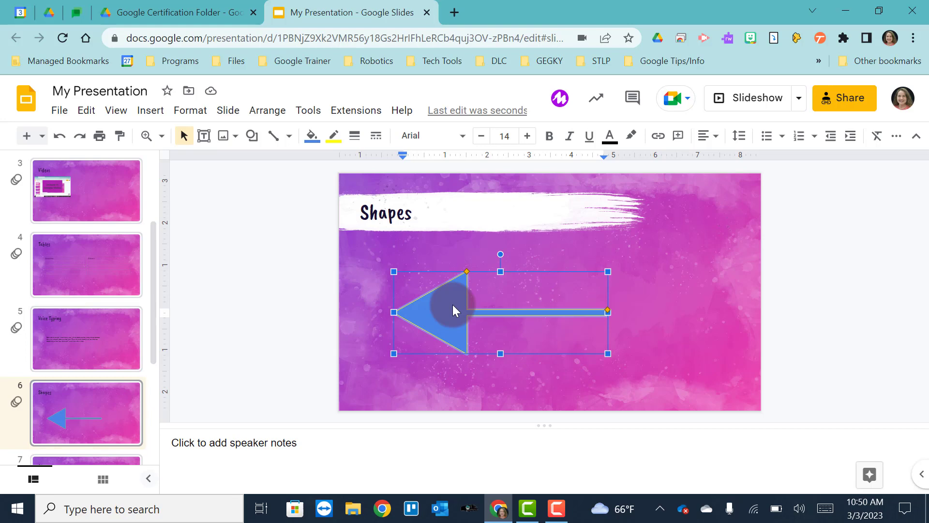
type("Arrow")
left_click(271, 251)
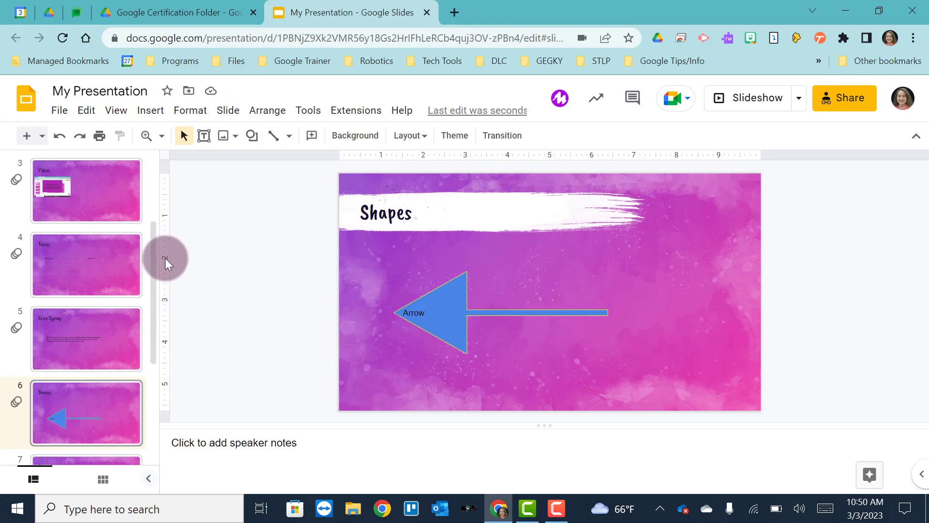
scroll(117, 298, "down", 3)
Go to slide 7, 'Diagrams', and open the Insert > Diagram list.
left_click(89, 351)
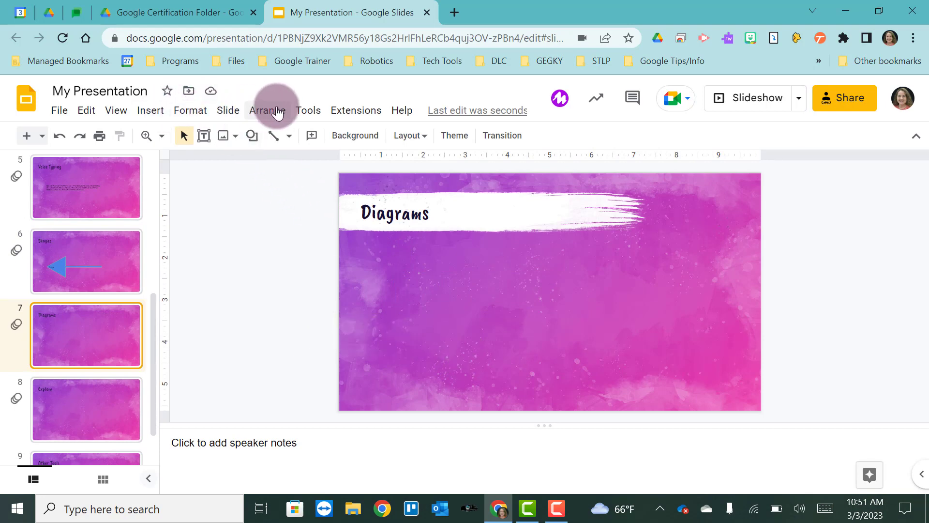
left_click(158, 115)
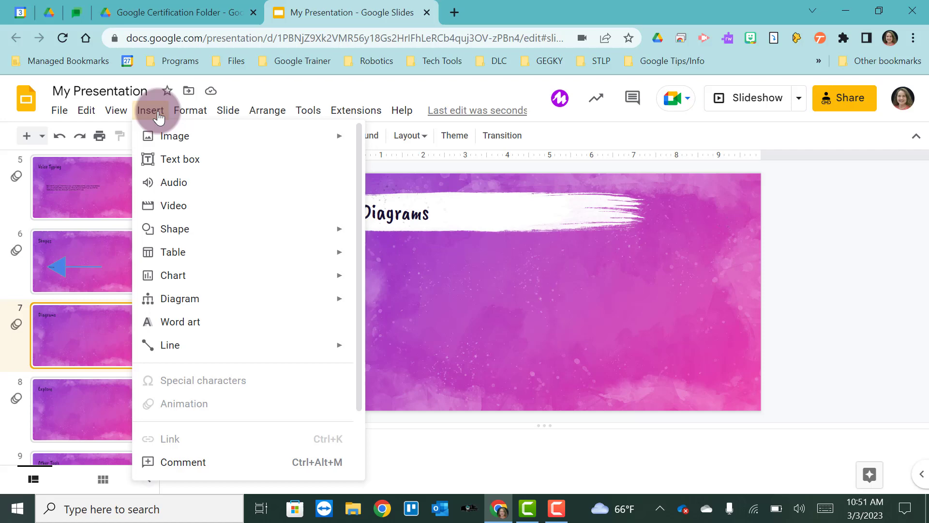
mouse_move(180, 300)
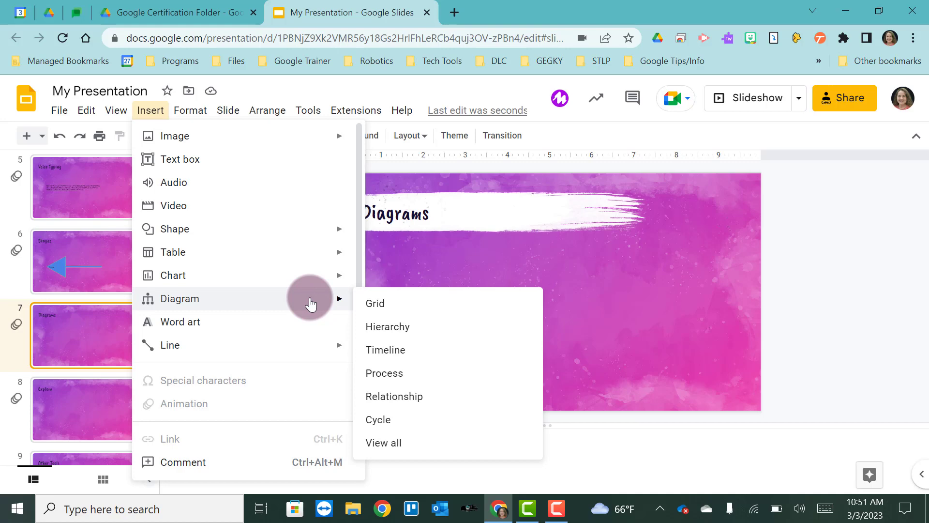
Preview Grid diagram templates, check the 3-level and colour options, then return to diagram types.
left_click(378, 306)
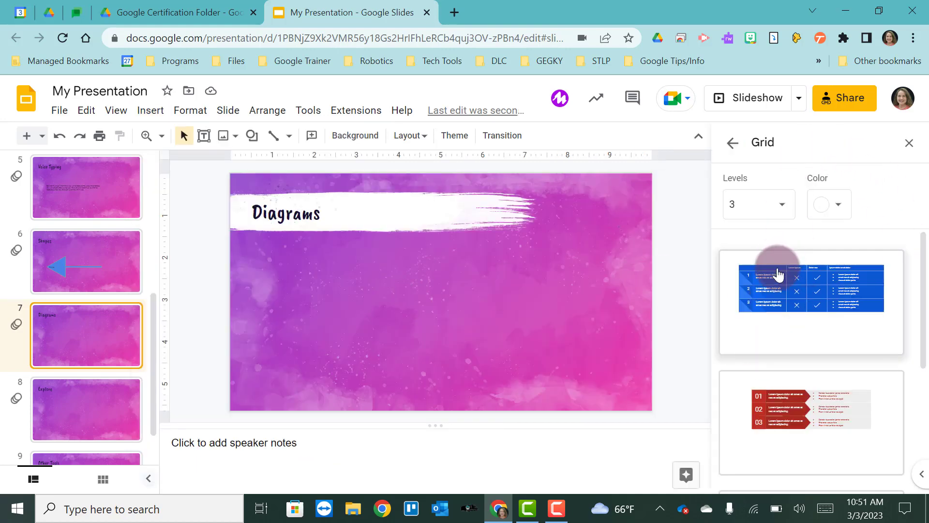
scroll(775, 271, "down", 5)
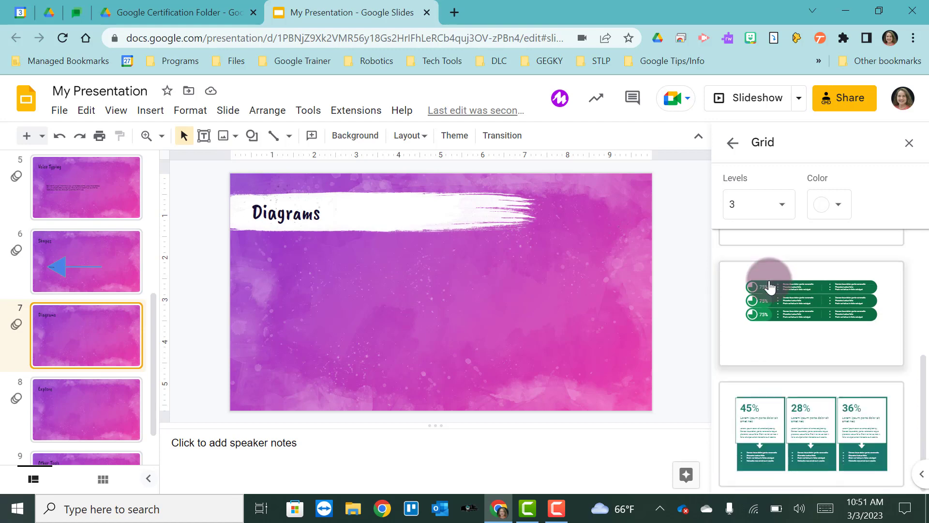
scroll(770, 287, "up", 5)
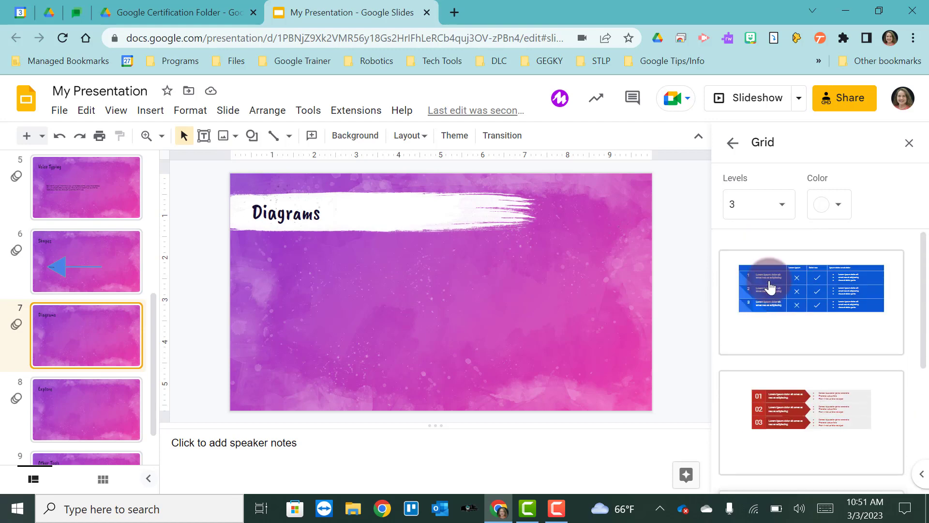
left_click(784, 209)
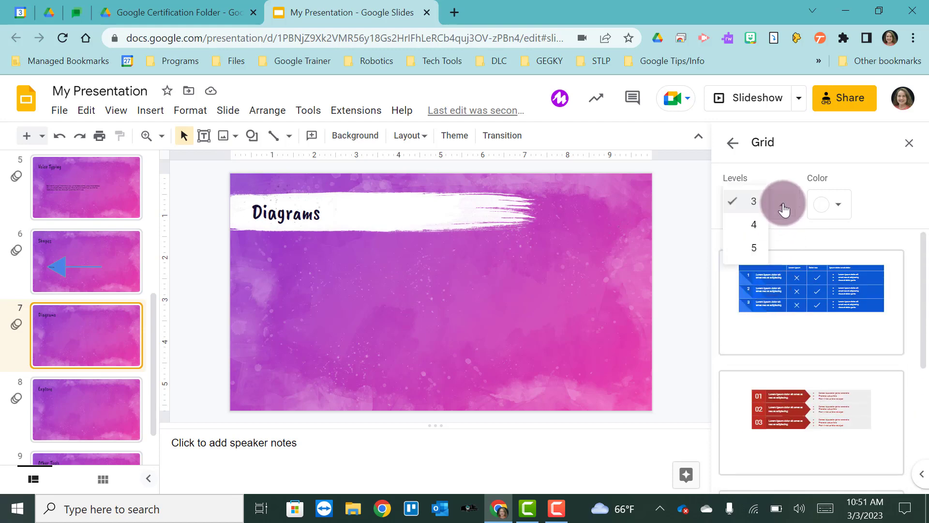
left_click(838, 205)
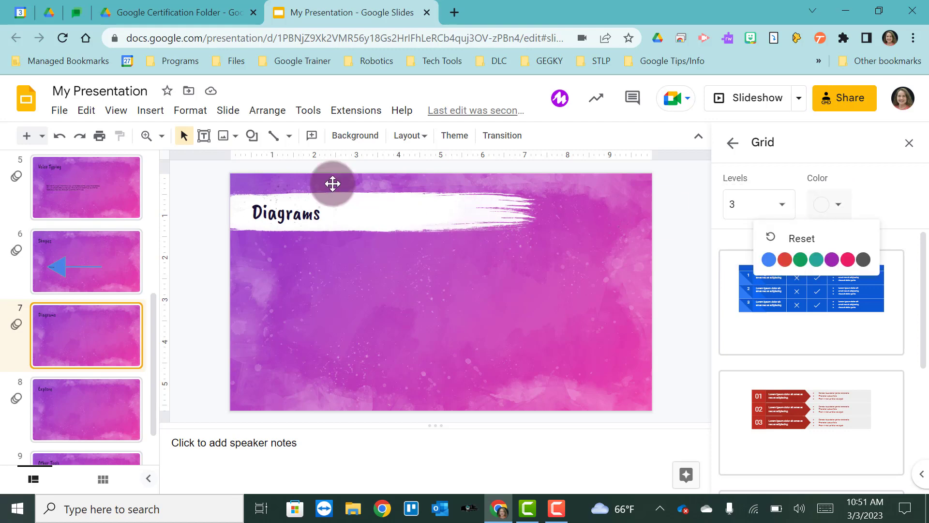
left_click(154, 117)
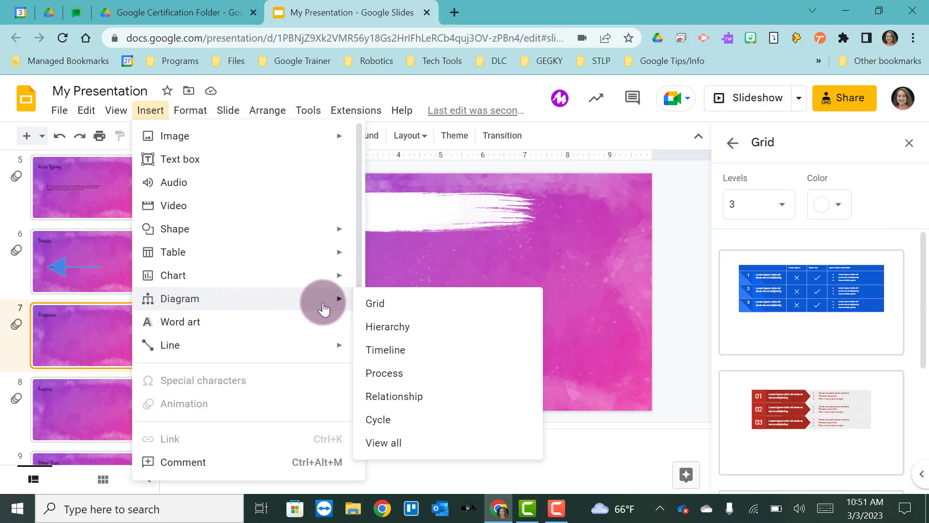
Choose Hierarchy with Levels set to 5 and teal colour, and insert a template.
left_click(382, 331)
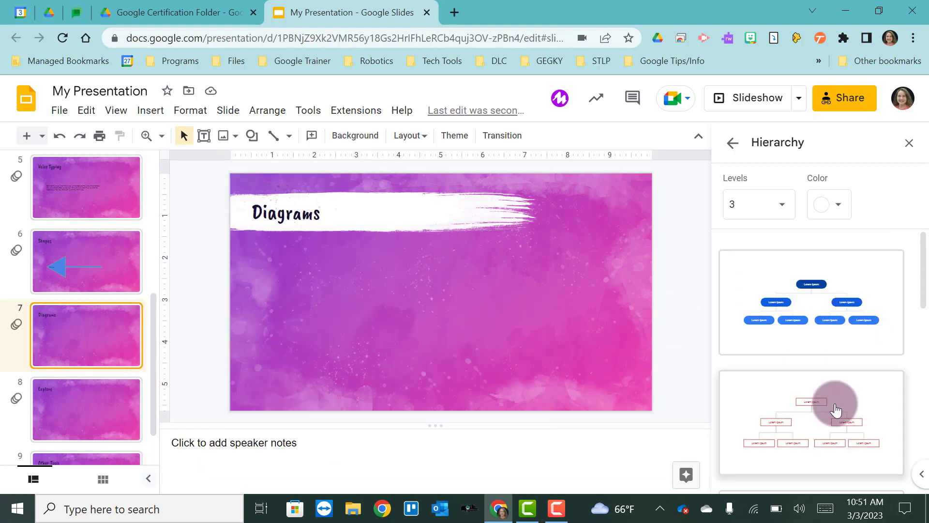
scroll(835, 409, "down", 10)
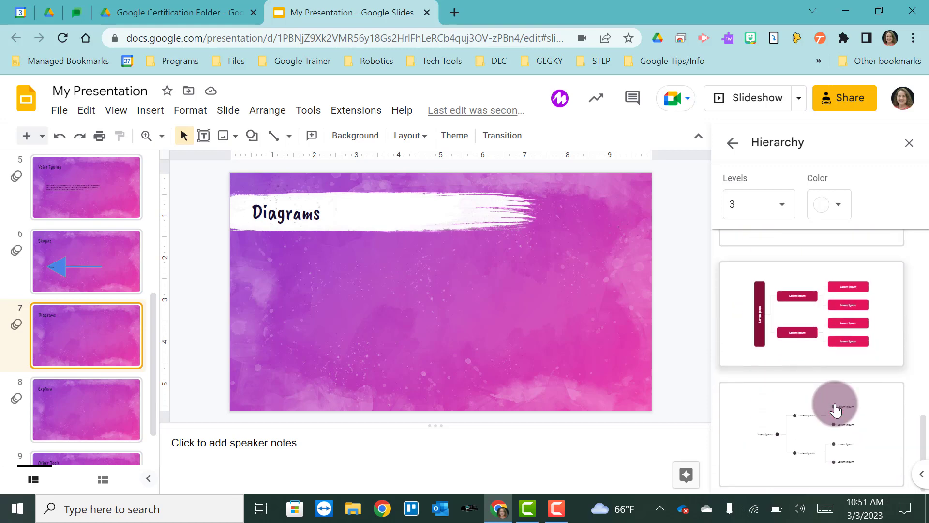
scroll(835, 409, "up", 8)
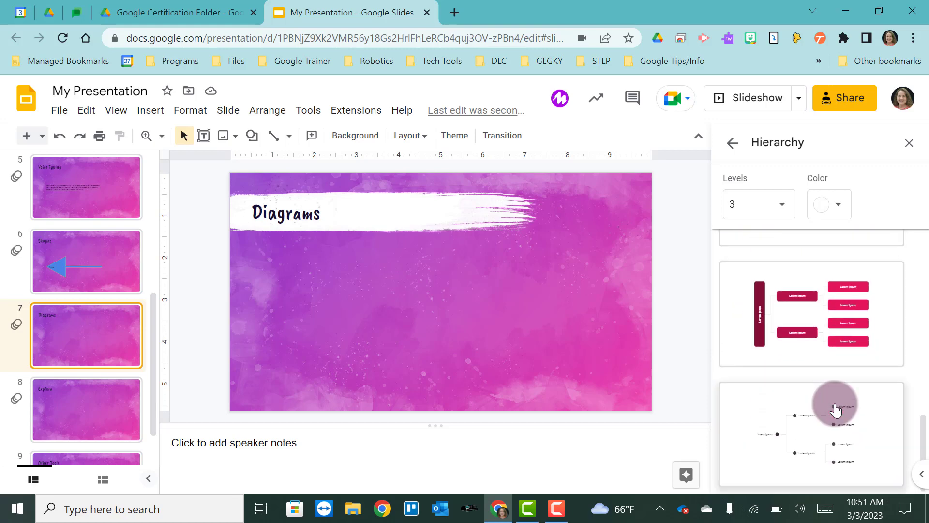
left_click(784, 217)
left_click(758, 246)
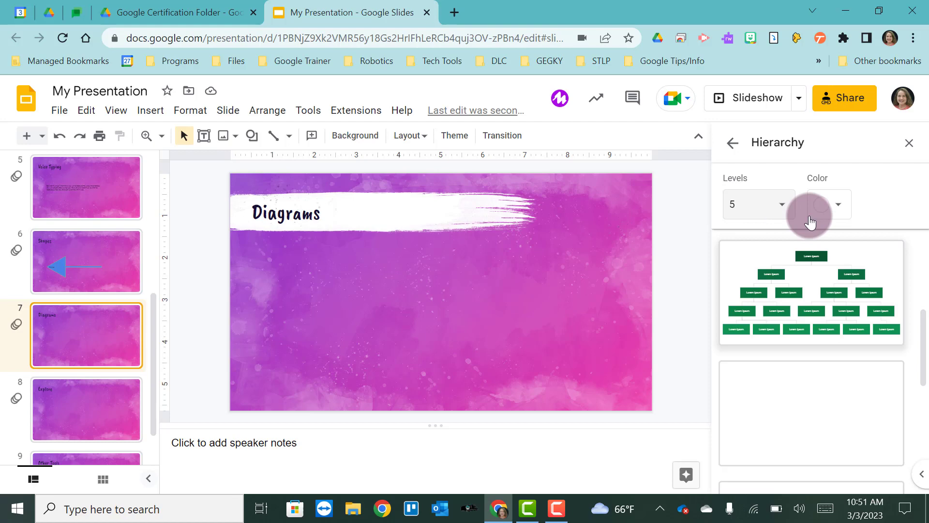
left_click(825, 206)
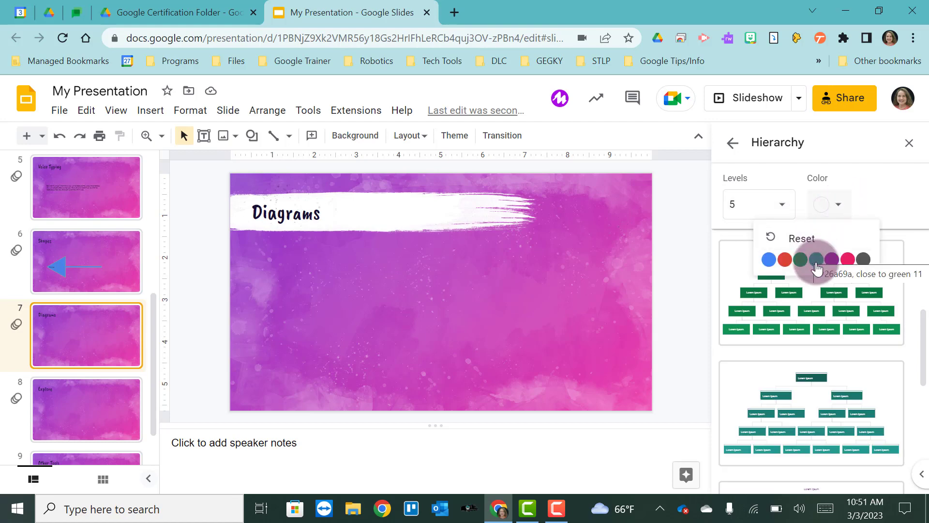
left_click(816, 261)
scroll(753, 322, "down", 2)
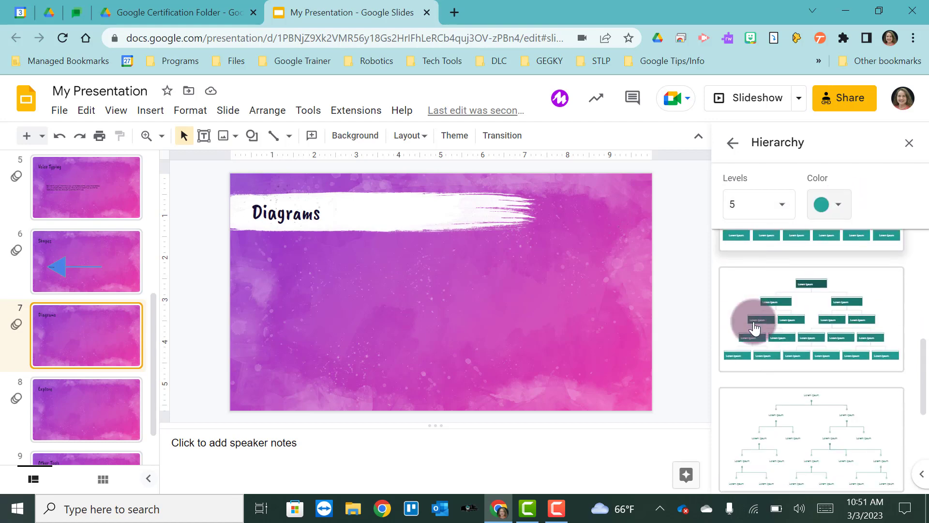
scroll(778, 368, "down", 5)
scroll(777, 361, "up", 2)
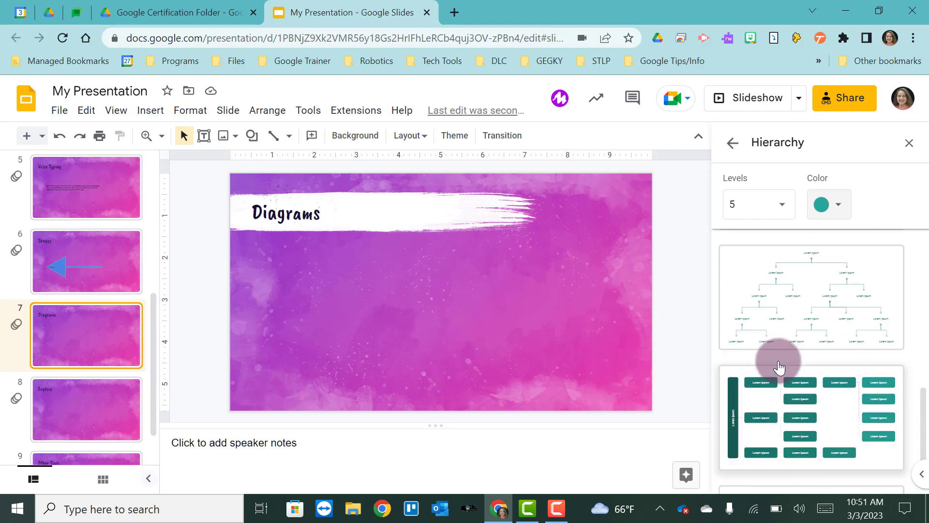
scroll(779, 368, "up", 5)
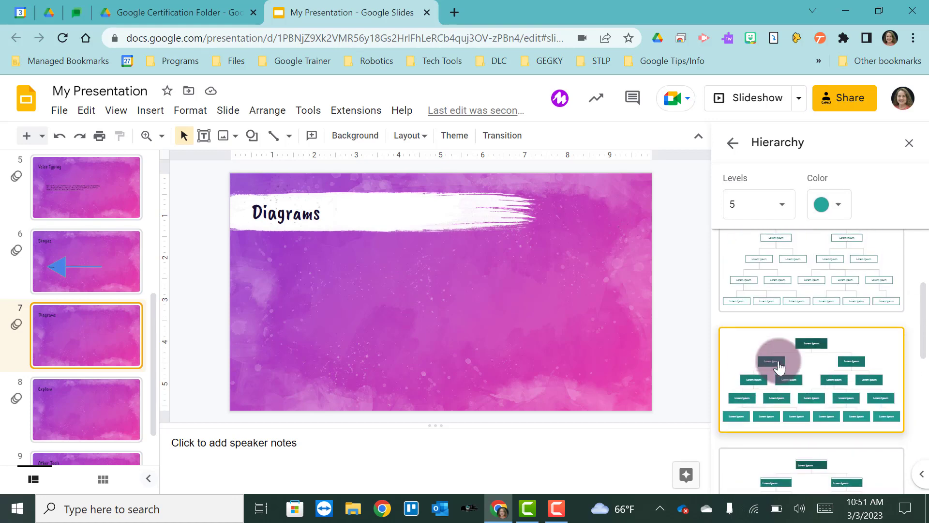
left_click(779, 366)
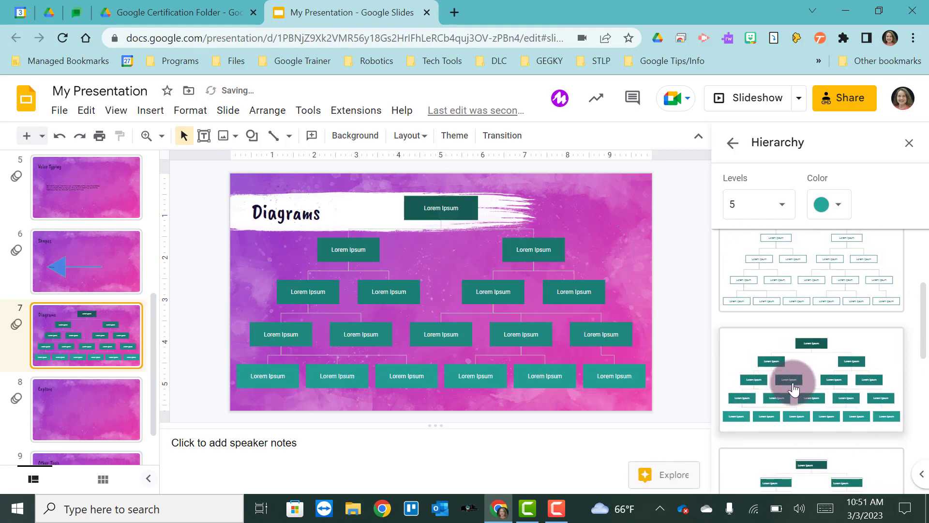
Select 'Ipsum' in the top org-chart box, close the Hierarchy panel, and undo.
left_click(443, 209)
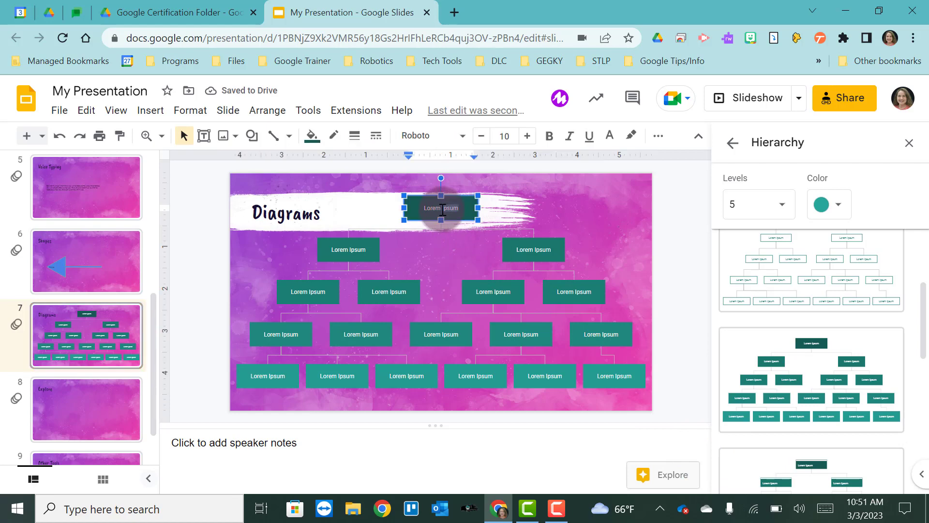
left_click_drag(438, 209, 475, 211)
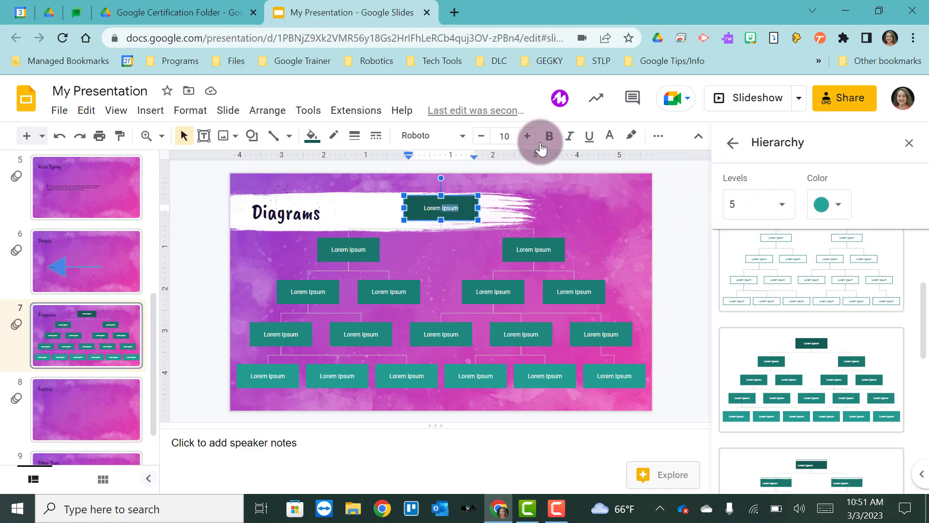
left_click(909, 142)
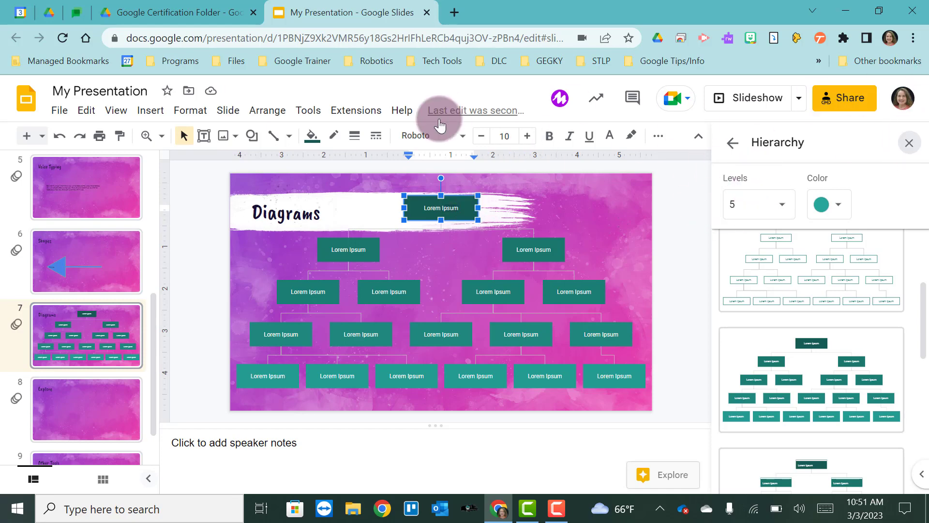
left_click(65, 139)
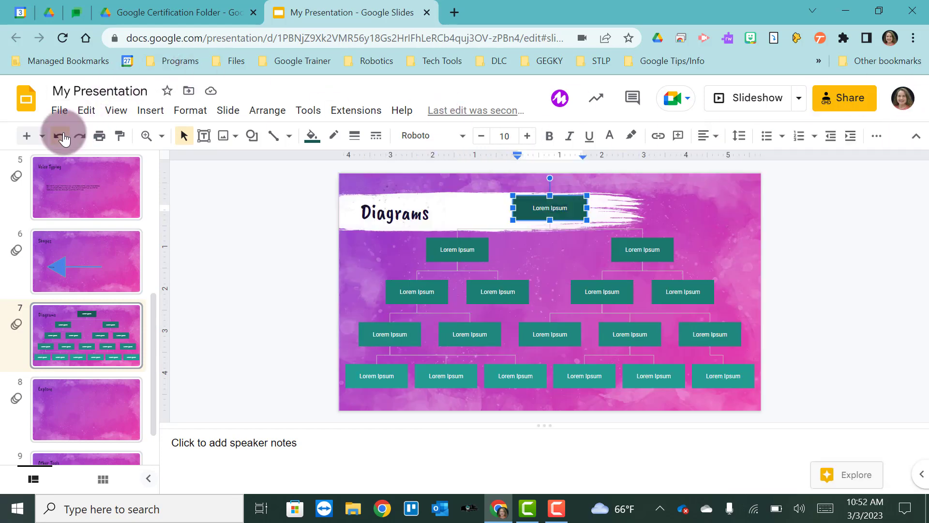
Undo twice to remove the org chart and return to the Diagrams slide.
left_click(62, 136)
left_click(62, 136)
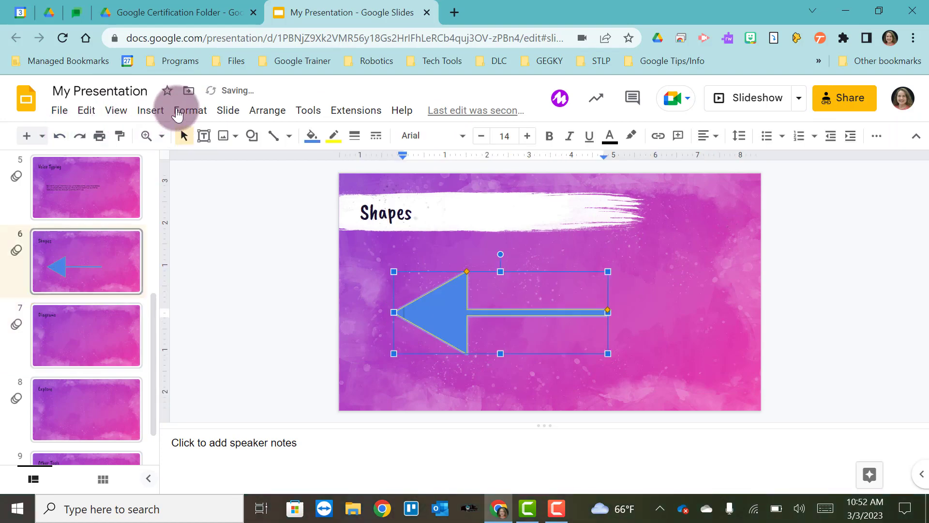
left_click(82, 346)
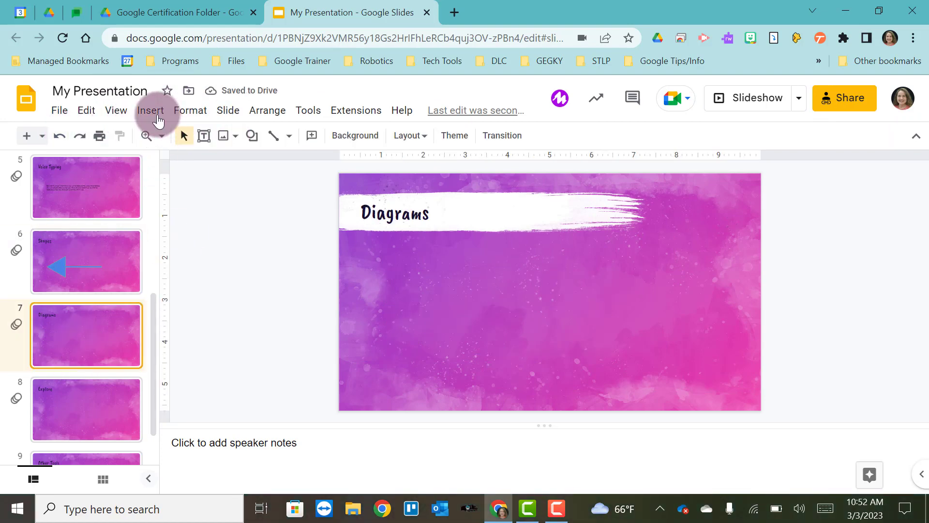
Browse the Timeline diagram templates, then come back to Diagrams and reopen the diagram types.
left_click(151, 111)
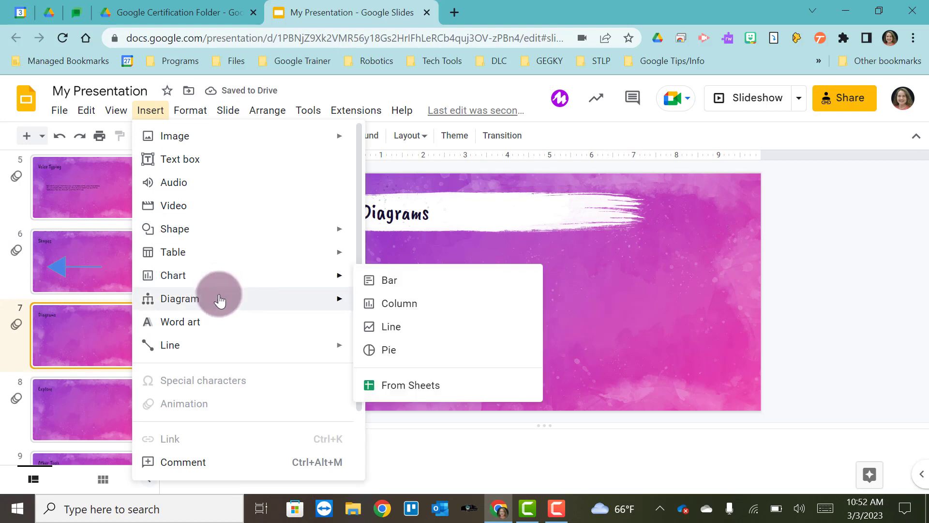
mouse_move(220, 300)
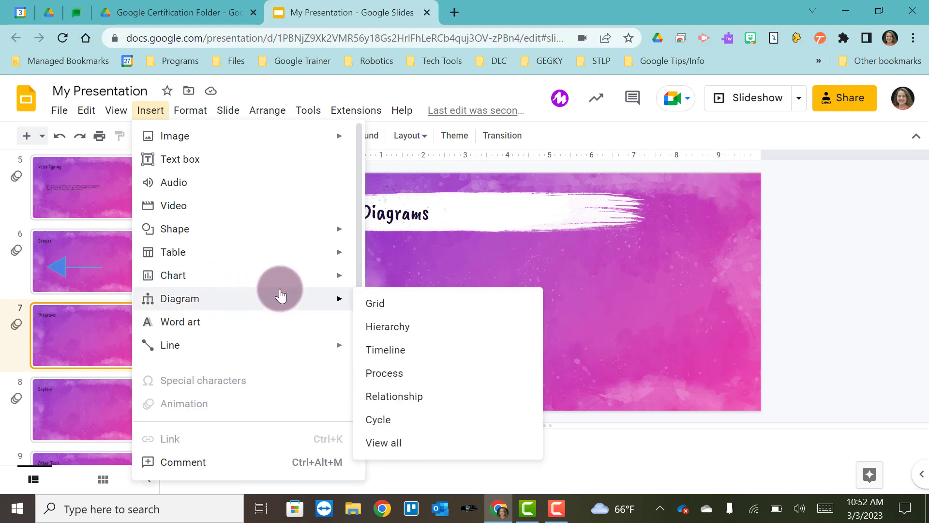
left_click(392, 352)
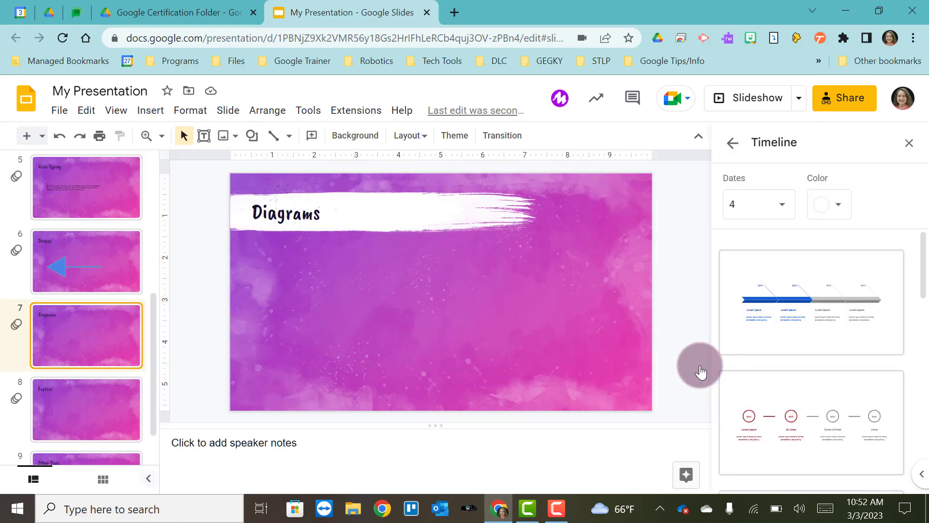
key("Down")
key("Down")
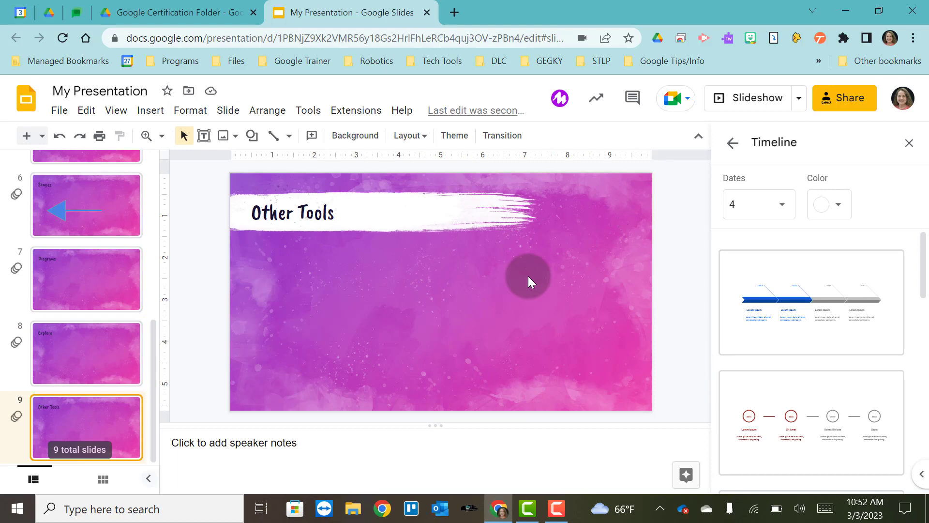
left_click(115, 267)
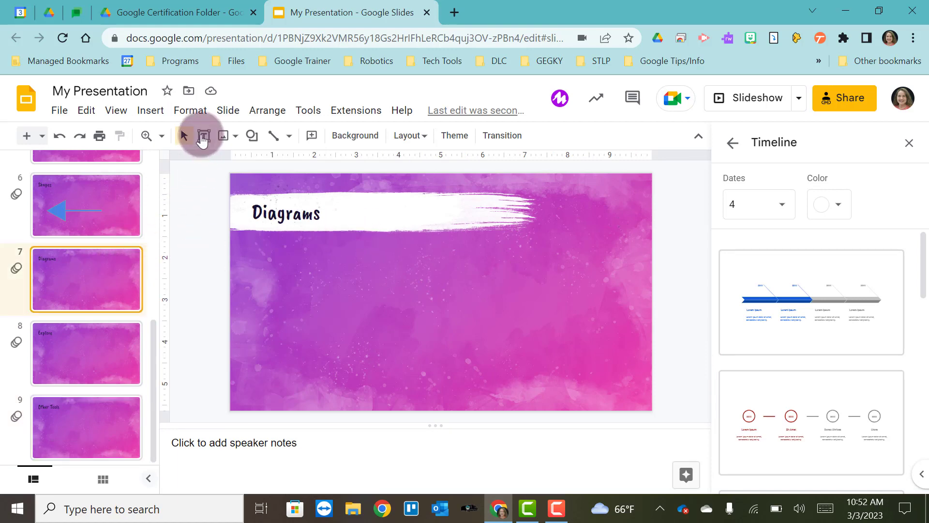
left_click(148, 114)
Insert the green three-step Cycle diagram on the Diagrams slide, then move to slide 8, 'Explore'.
mouse_move(363, 296)
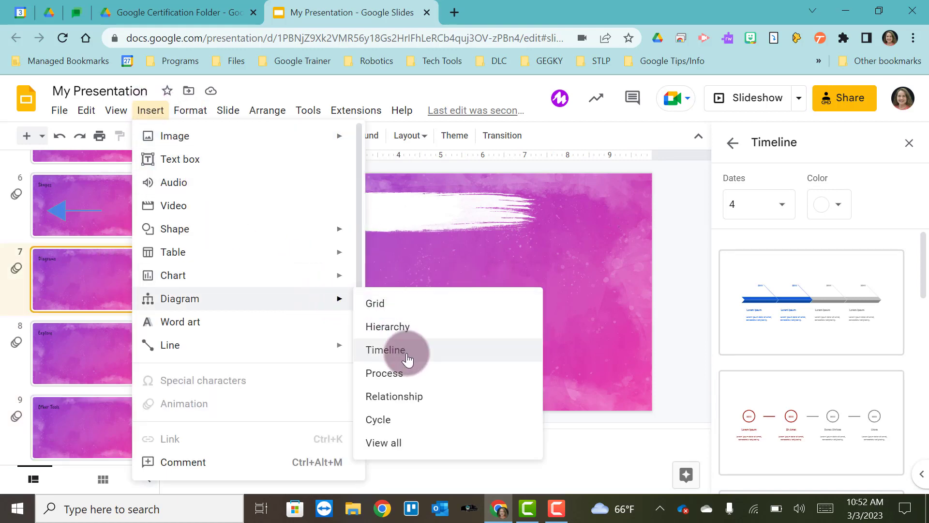
left_click(385, 420)
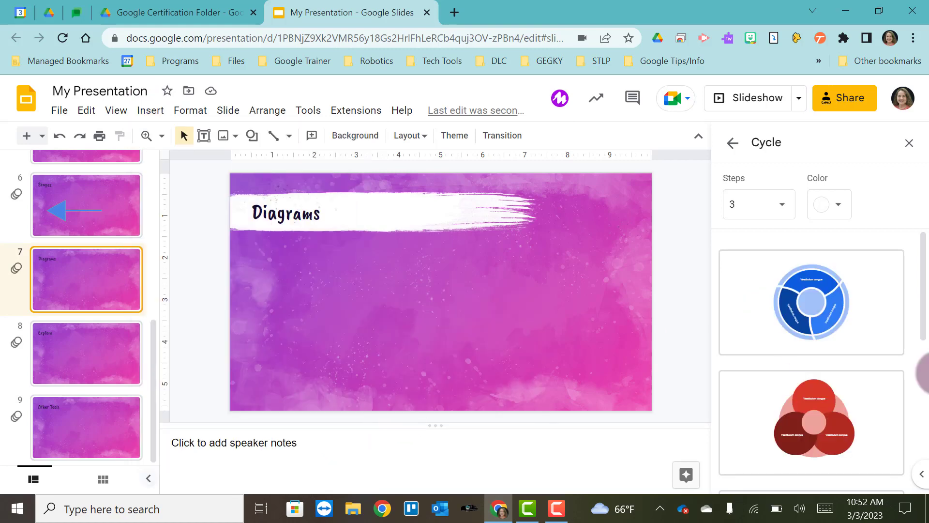
scroll(859, 352, "down", 5)
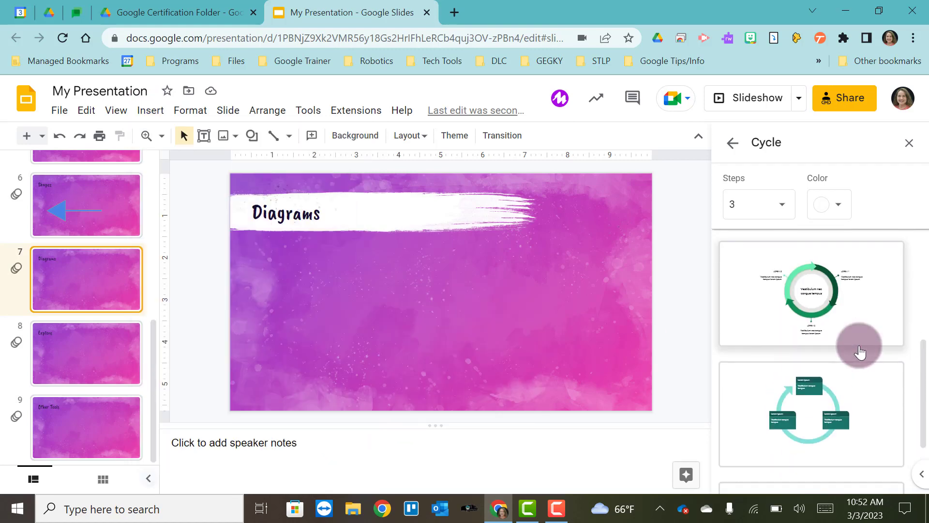
left_click(859, 352)
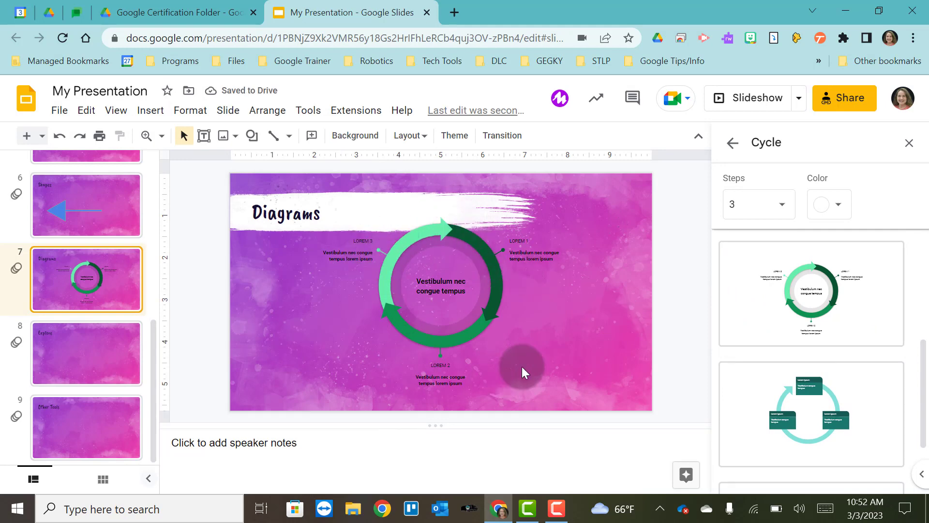
left_click(109, 361)
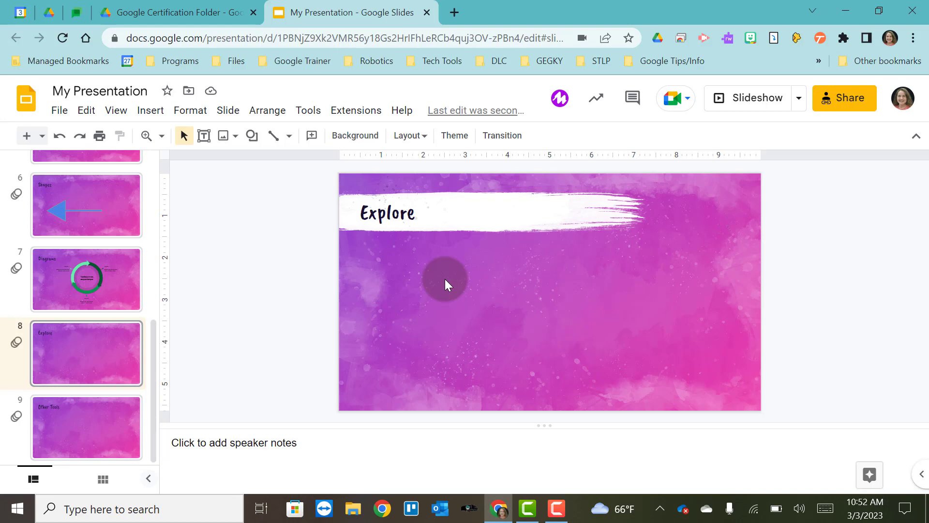
Draw a text box under the Explore title and type 'Ecosystems' into it.
left_click(204, 136)
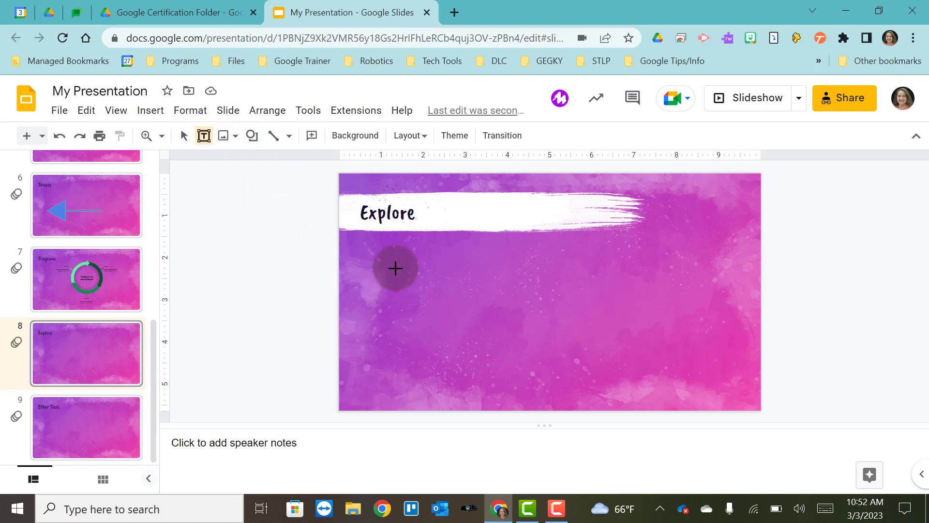
left_click_drag(396, 268, 581, 353)
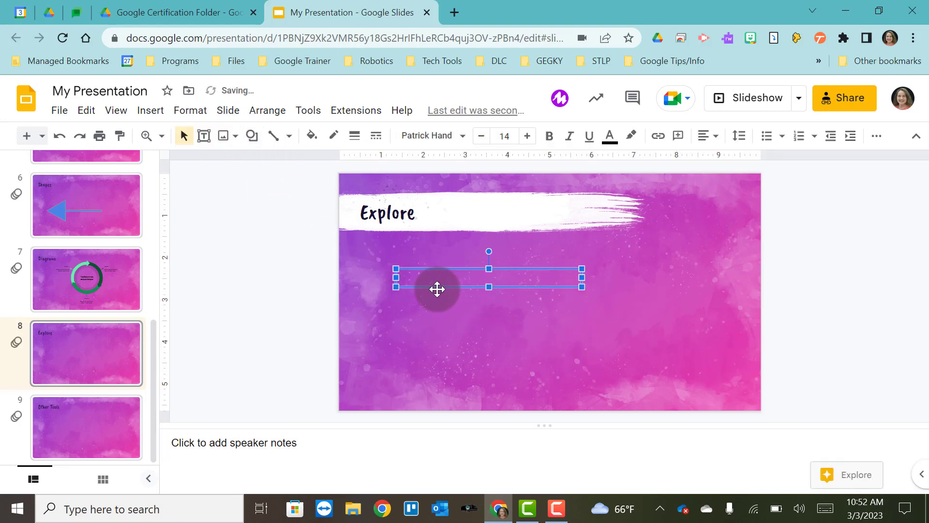
type("Ecosystems")
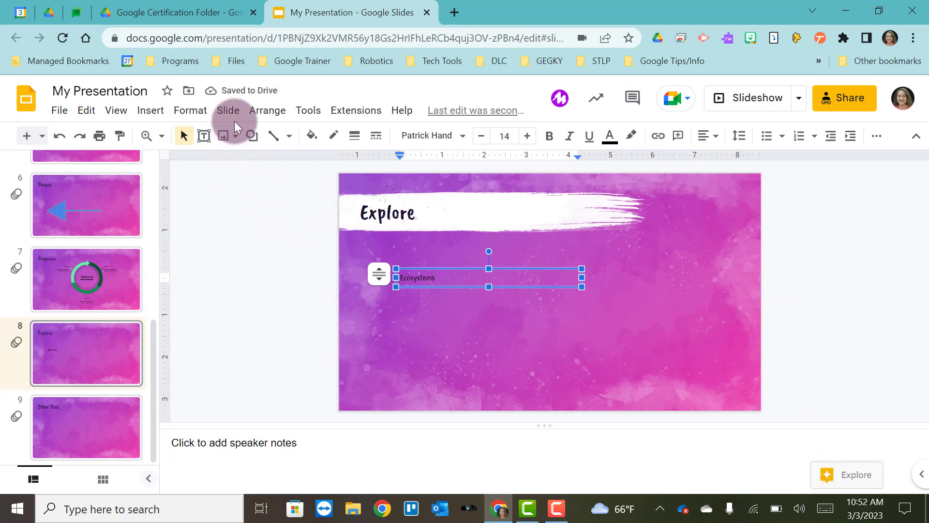
Open the Explore panel and search for 'ecosystems', reviewing the web results.
left_click(843, 477)
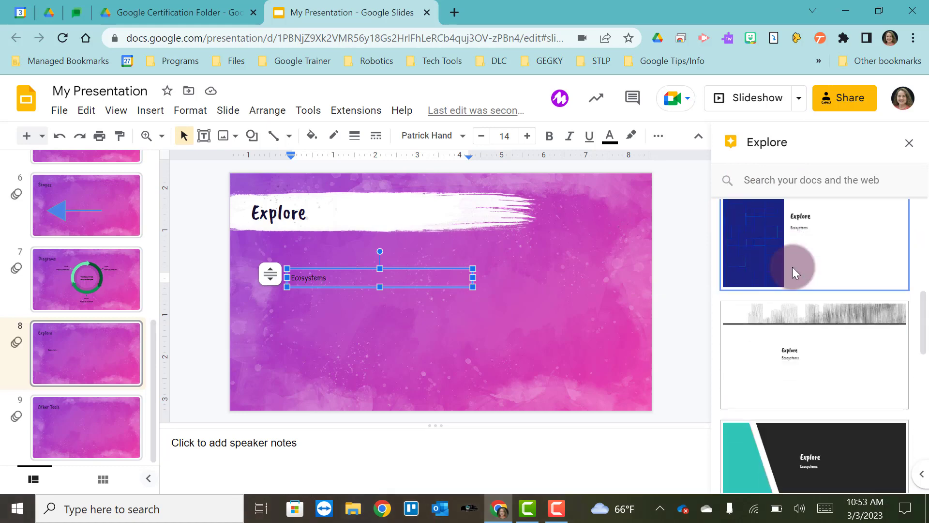
left_click(770, 183)
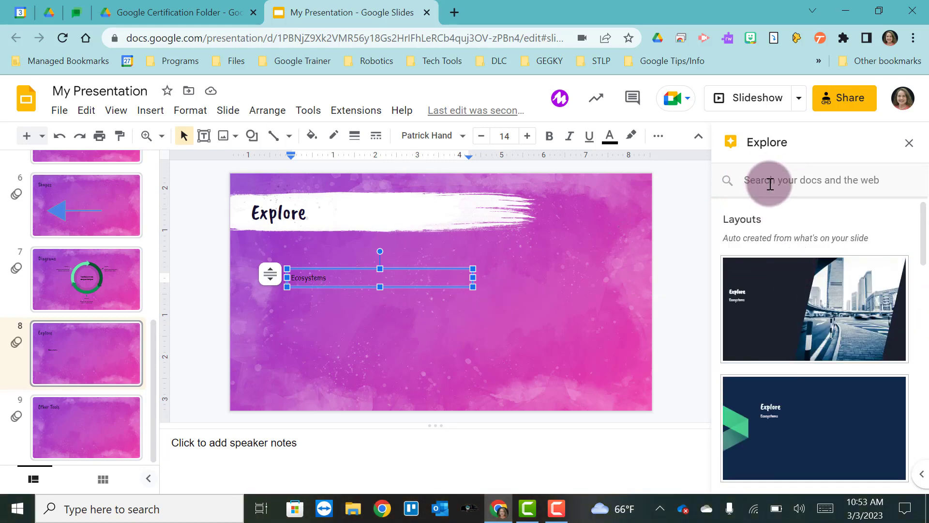
type("eco")
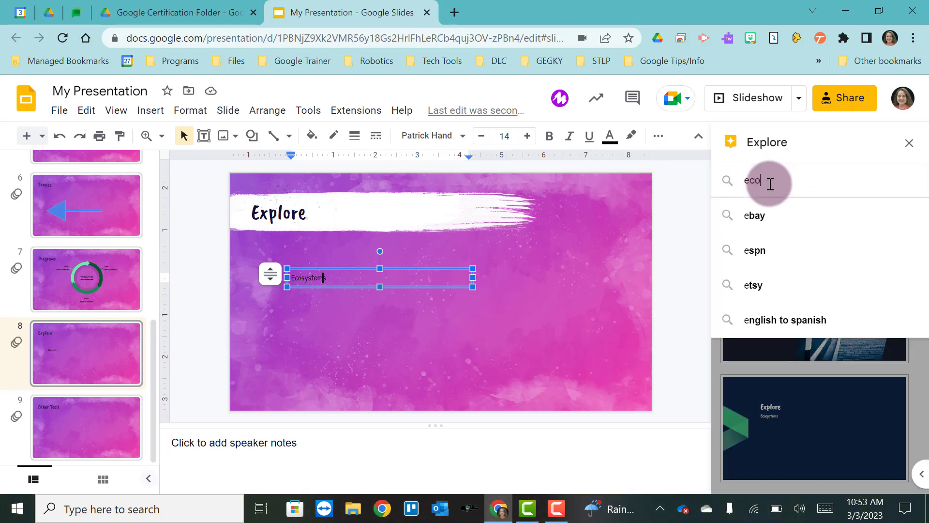
type("systems")
key("Return")
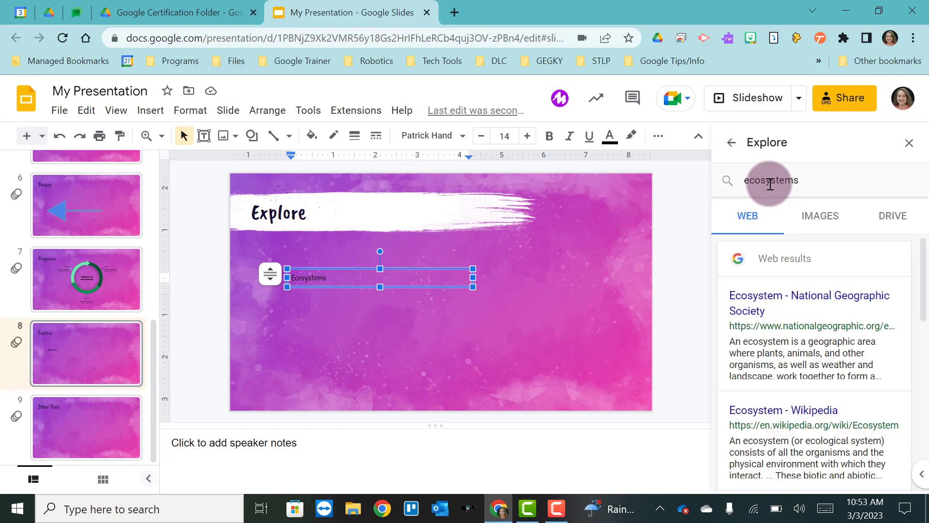
scroll(770, 309, "down", 8)
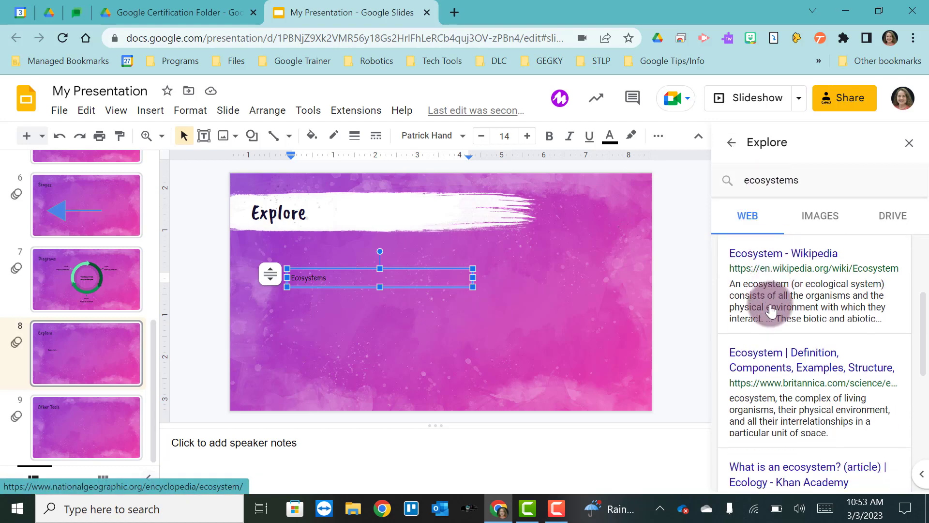
scroll(770, 309, "up", 5)
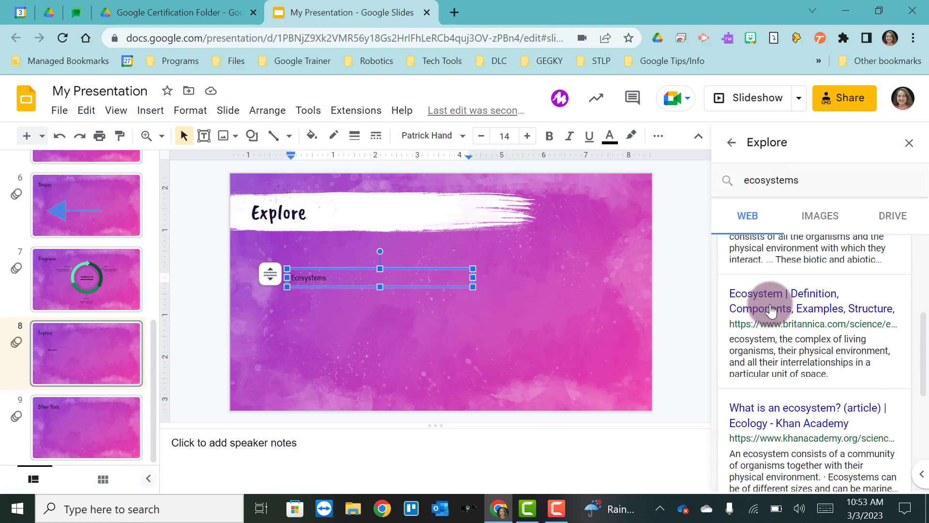
Browse the Images and Drive results for 'ecosystems'.
left_click(824, 218)
scroll(787, 320, "down", 5)
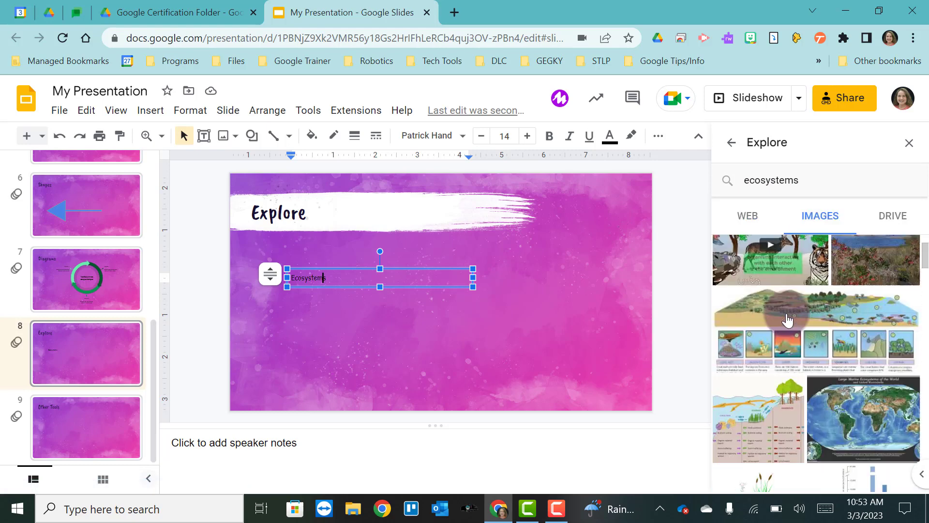
scroll(788, 320, "down", 5)
scroll(788, 317, "up", 10)
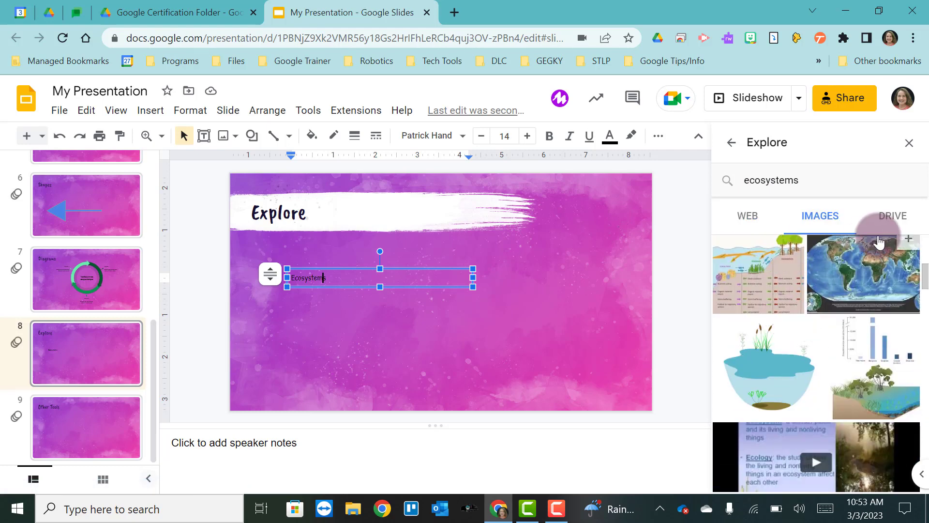
left_click(887, 215)
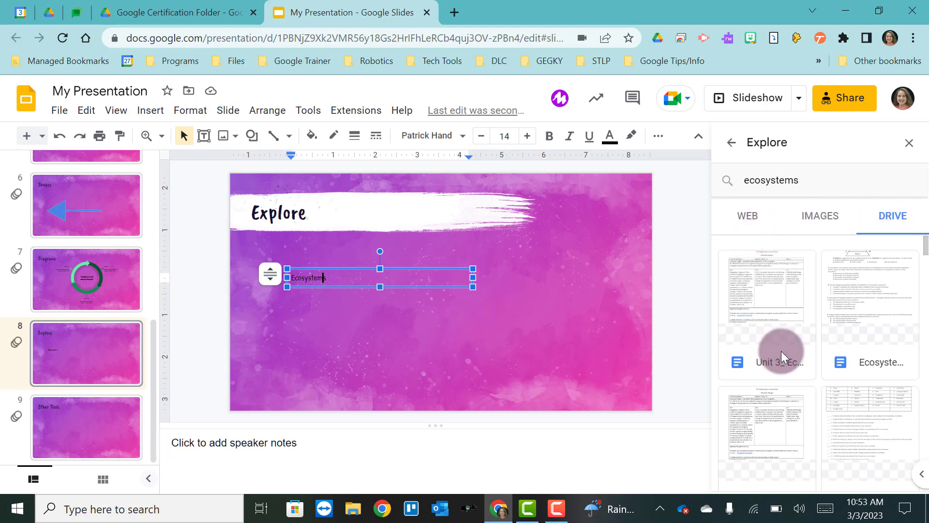
scroll(789, 363, "down", 3)
scroll(789, 363, "up", 5)
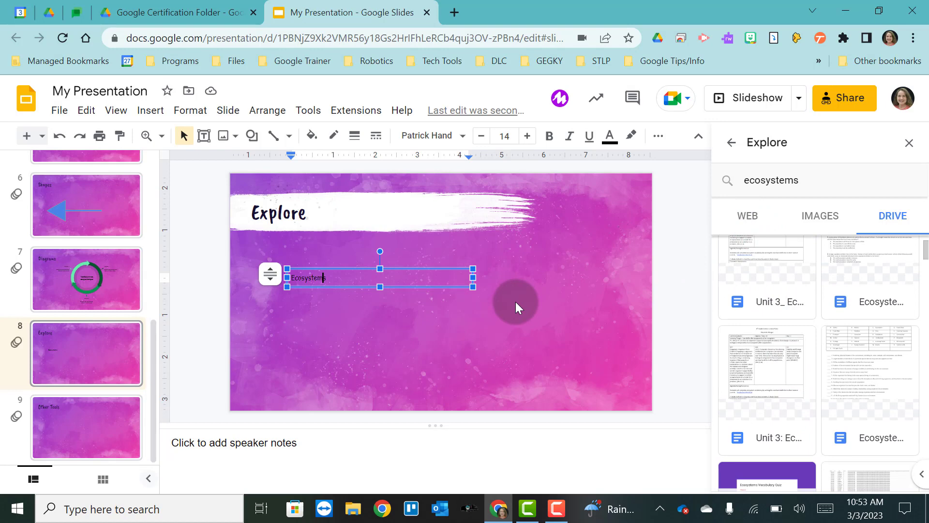
Close Explore, go to slide 9, 'Other Tools', and scroll the Insert menu down to Slide numbers.
left_click(908, 142)
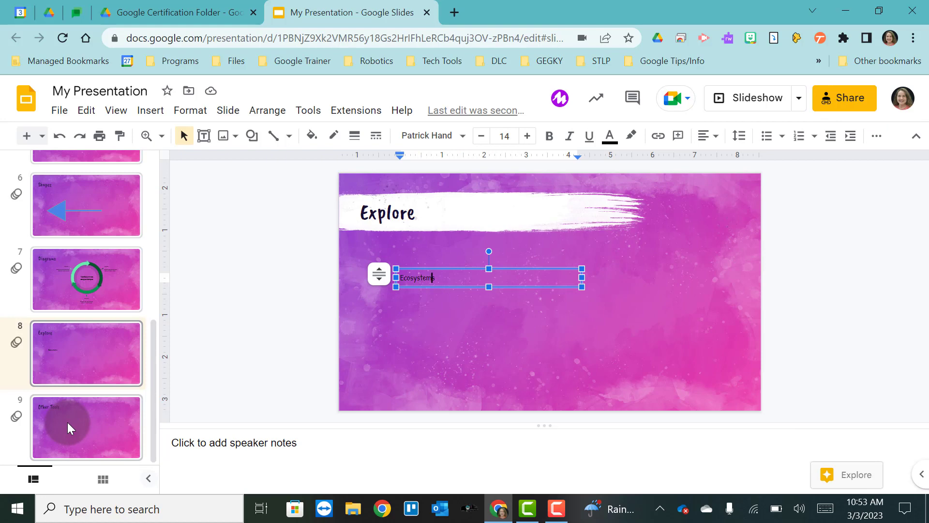
left_click(68, 422)
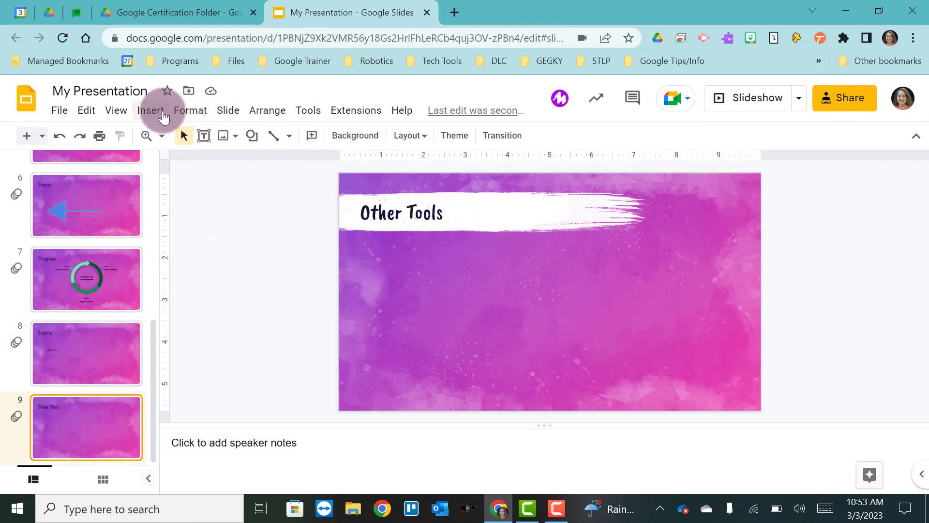
left_click(150, 110)
mouse_move(188, 285)
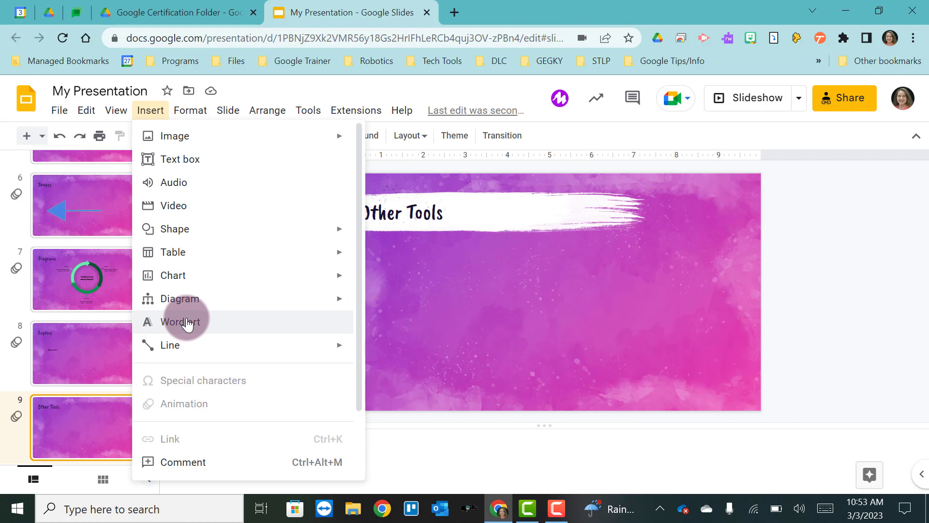
mouse_move(190, 352)
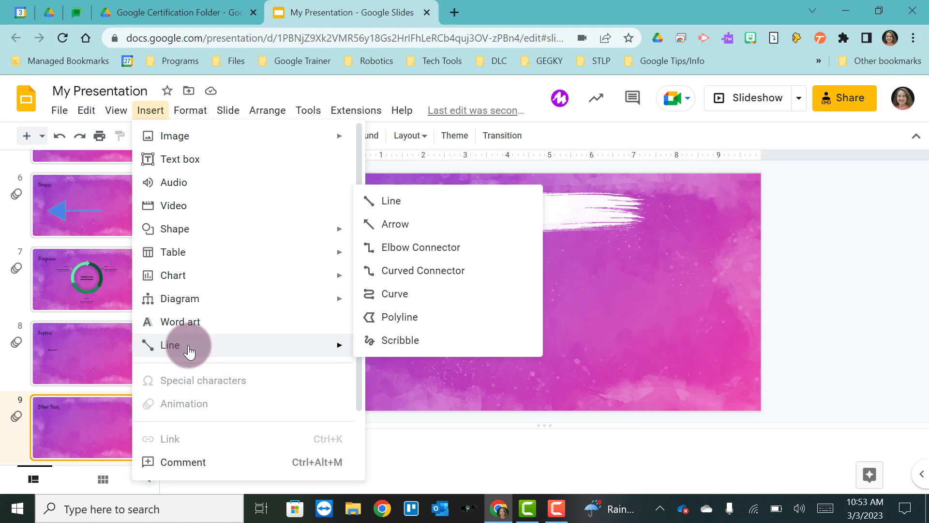
scroll(190, 352, "down", 2)
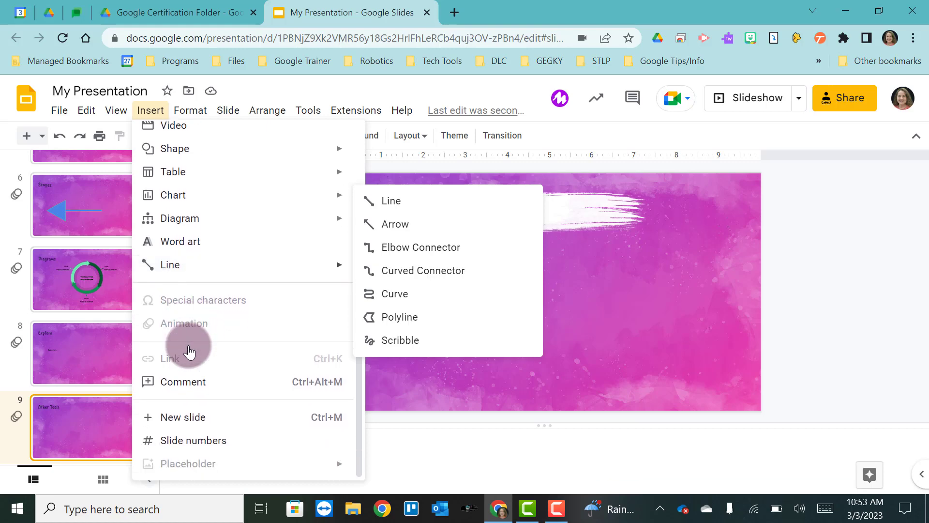
Turn slide numbers on, skipping title slides, and apply them to the whole deck.
left_click(193, 441)
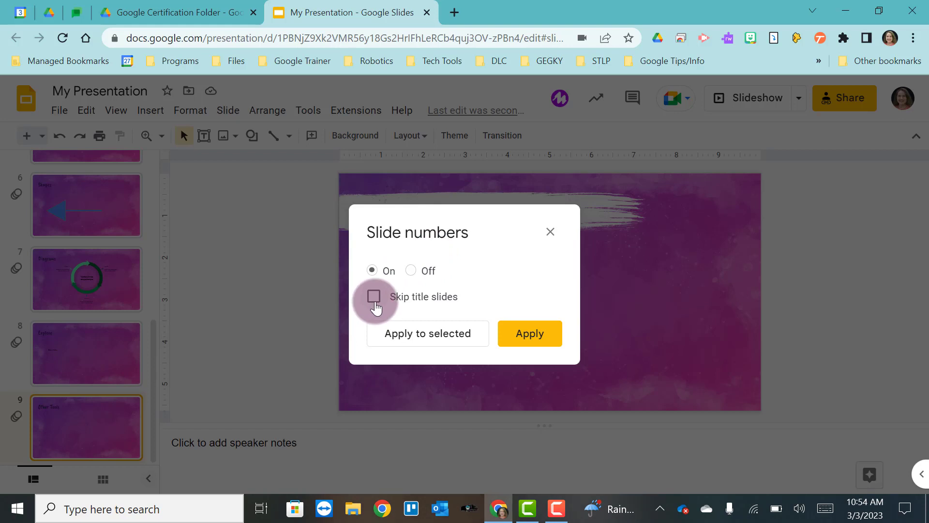
left_click(375, 297)
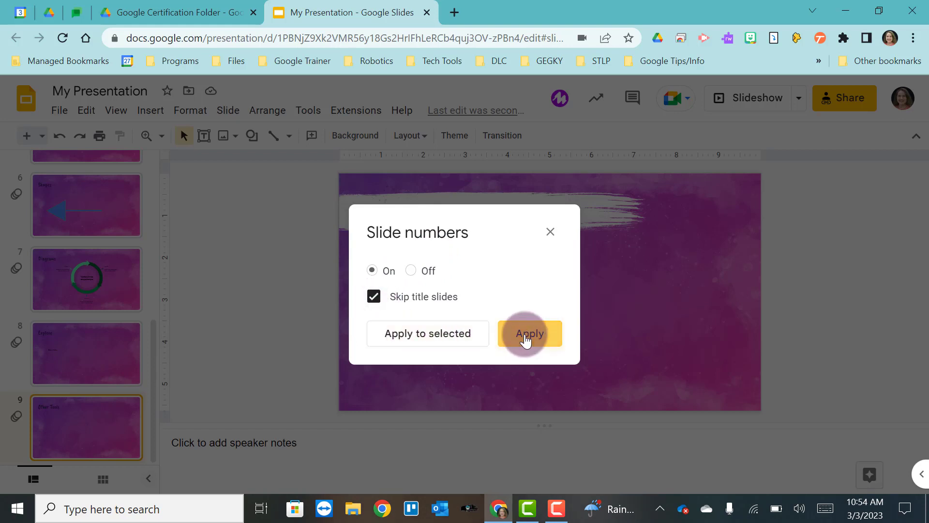
left_click(526, 340)
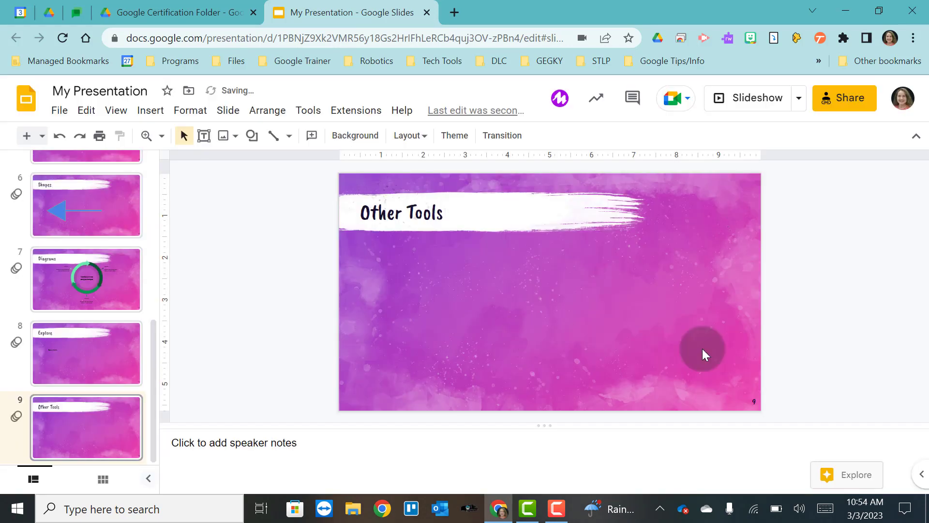